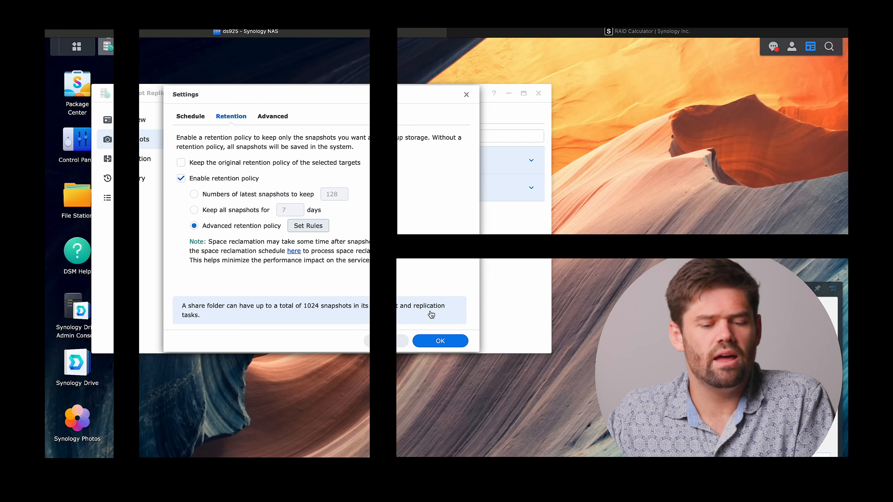
- Make snapshots visible in the advanced snapshot settings of the Documents and homes shared folders, and save the settings
{"action": "left_click", "coordinate": [272, 117]}
{"action": "left_click", "coordinate": [306, 138]}
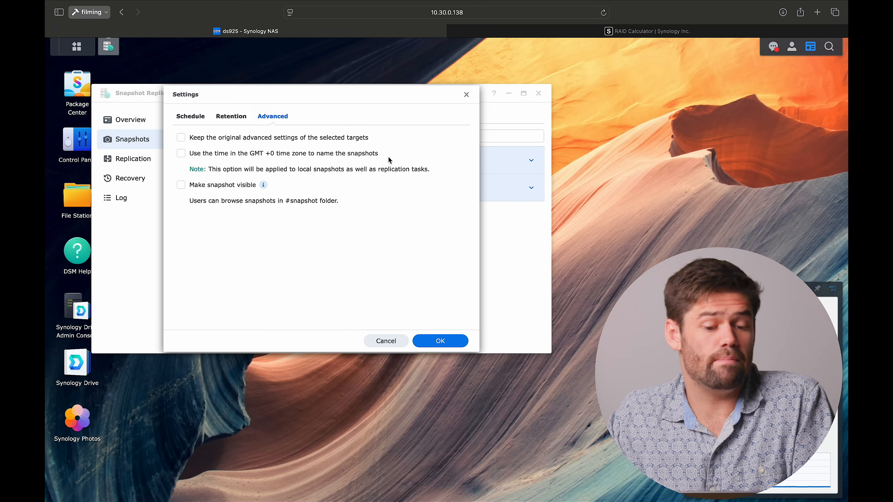
{"action": "left_click", "coordinate": [195, 186]}
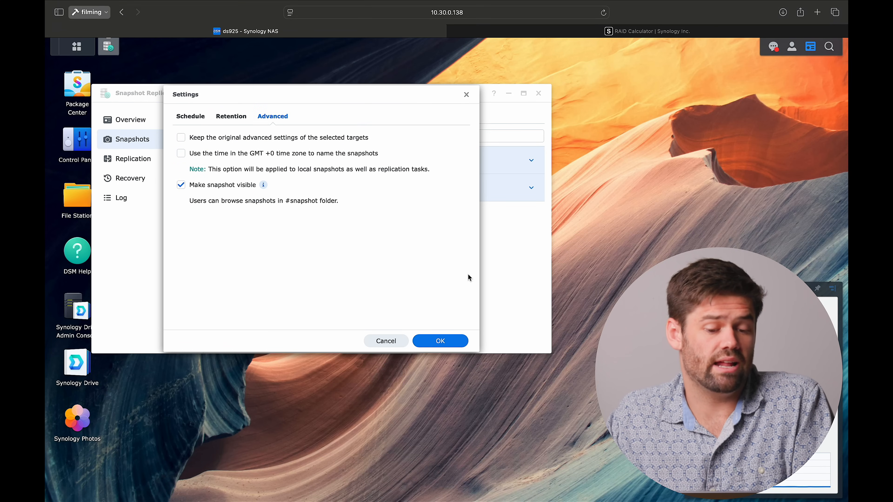
{"action": "left_click", "coordinate": [461, 344]}
{"action": "left_click", "coordinate": [433, 244]}
- Take two manual snapshots of the Documents and homes shared folders in succession, both without the lock and without immutability
{"action": "left_click", "coordinate": [234, 136]}
{"action": "left_click", "coordinate": [247, 153]}
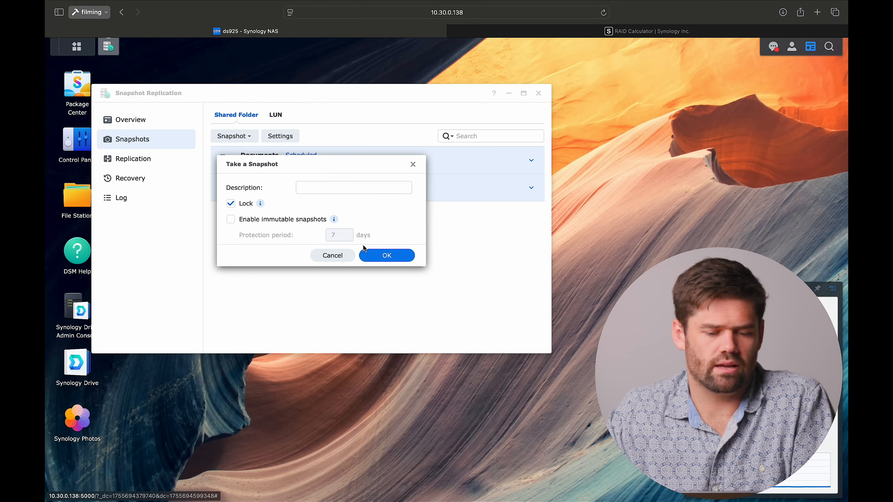
{"action": "left_click", "coordinate": [243, 204]}
{"action": "left_click", "coordinate": [383, 255]}
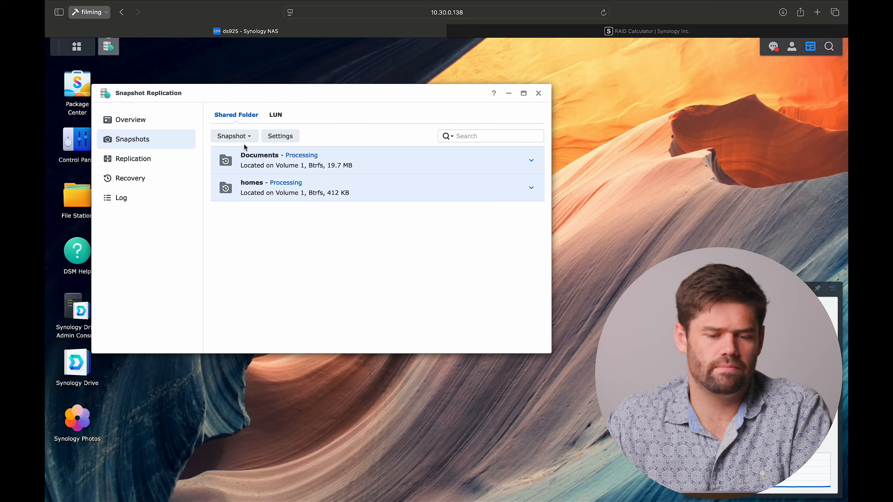
{"action": "left_click", "coordinate": [234, 136]}
{"action": "left_click", "coordinate": [249, 154]}
{"action": "left_click", "coordinate": [241, 203]}
{"action": "left_click", "coordinate": [385, 255]}
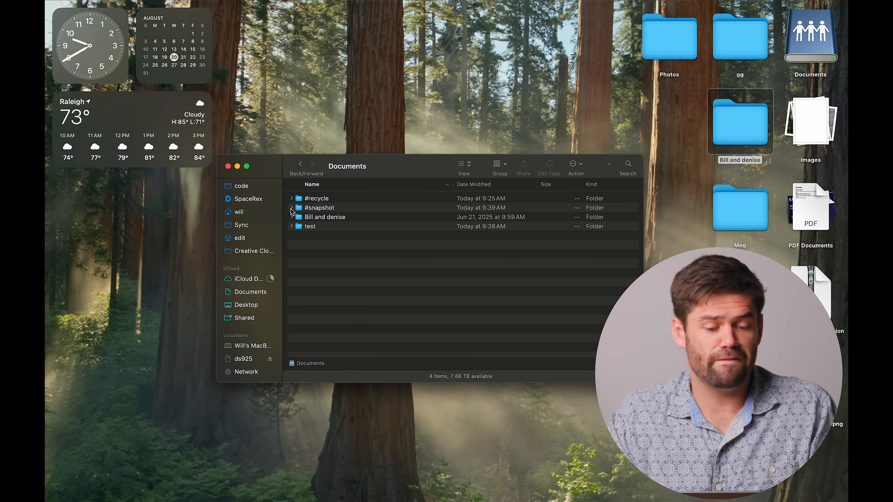
- Switch to Finder and examine the #snapshot folder in the Documents share, including the contents of snapshot GMT-05-2025.08.20-08.39.54
{"action": "double_click", "coordinate": [323, 208]}
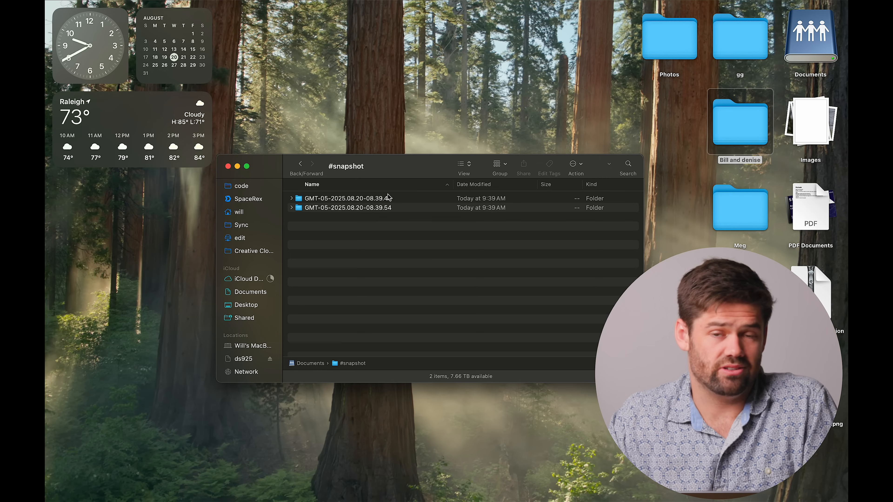
{"action": "left_click", "coordinate": [303, 169]}
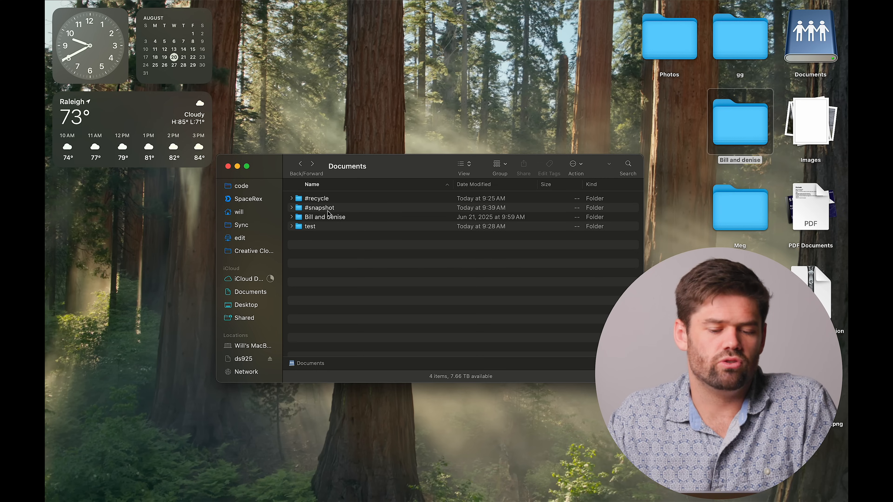
{"action": "left_click", "coordinate": [316, 211]}
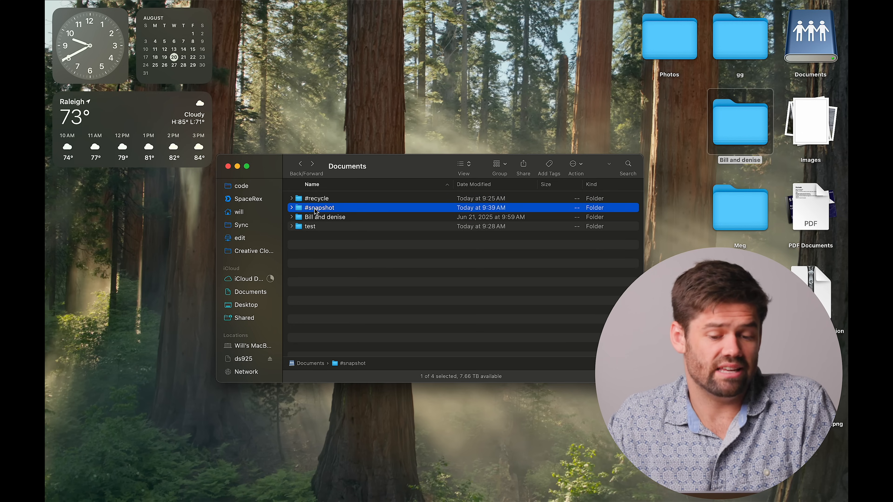
{"action": "double_click", "coordinate": [315, 209]}
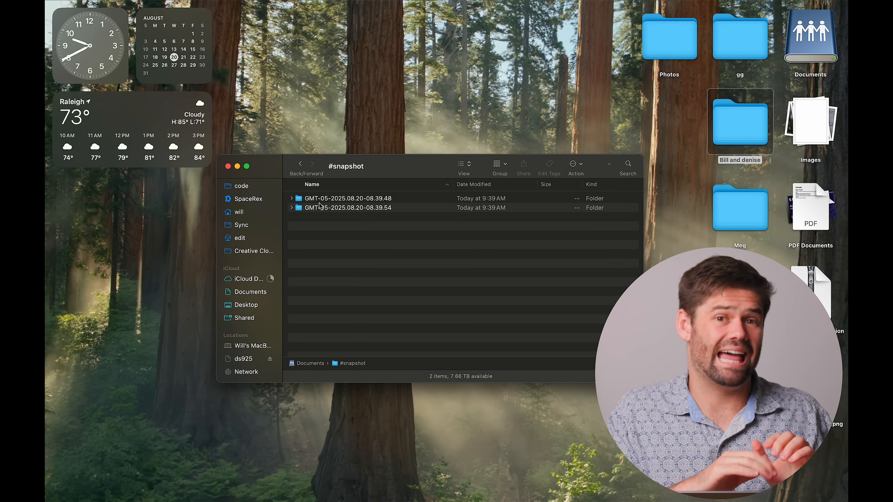
{"action": "key", "text": "super+bracketleft"}
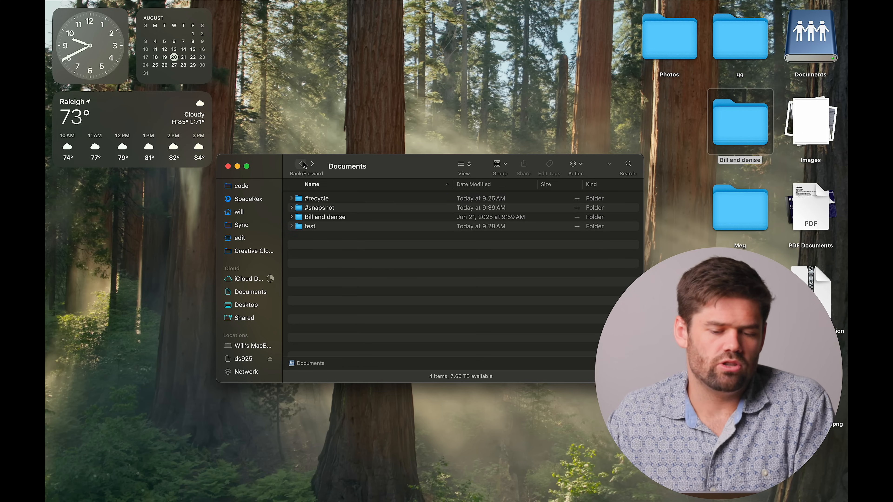
{"action": "double_click", "coordinate": [320, 211]}
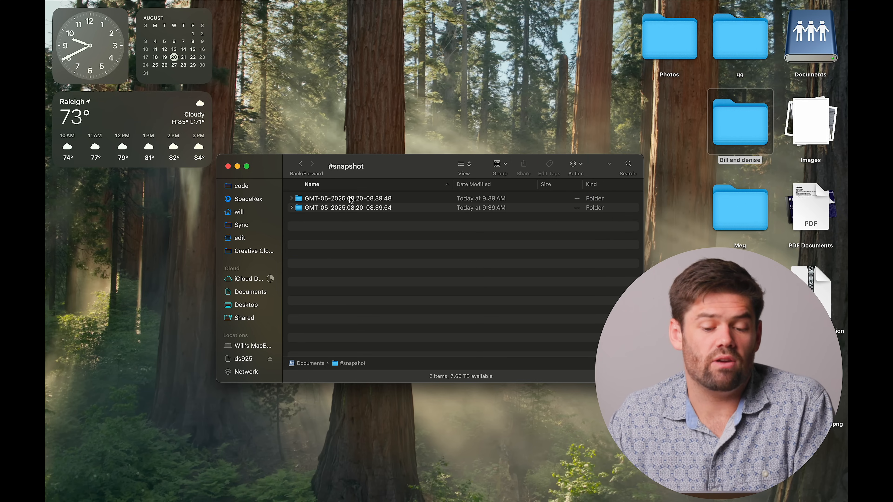
{"action": "double_click", "coordinate": [393, 208]}
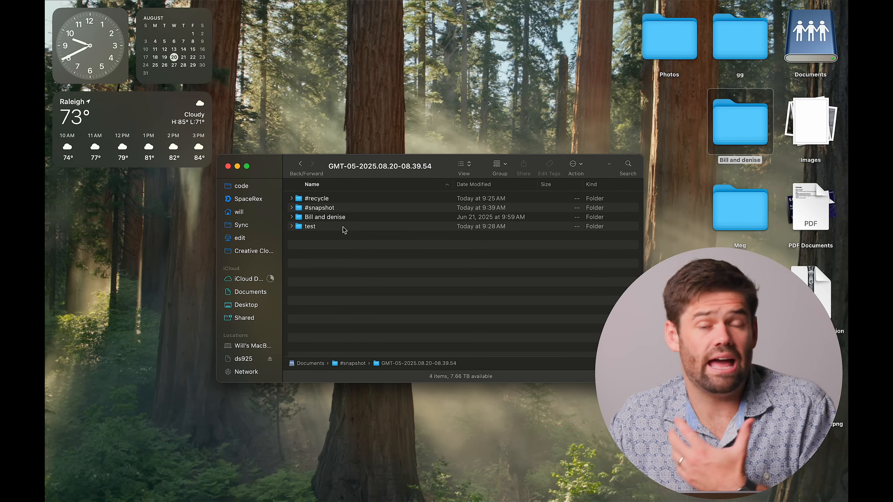
{"action": "left_click", "coordinate": [303, 167]}
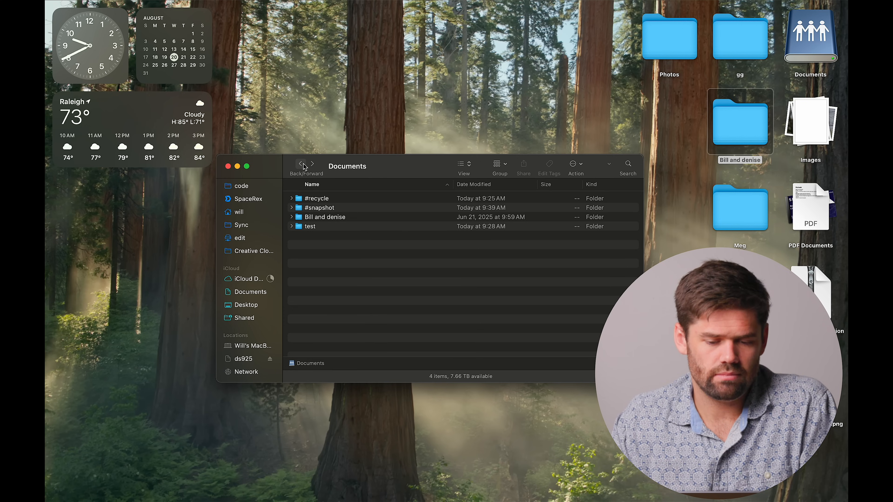
- Delete the folder dated Jun 21, 2025 from the Documents share
{"action": "left_click", "coordinate": [340, 222]}
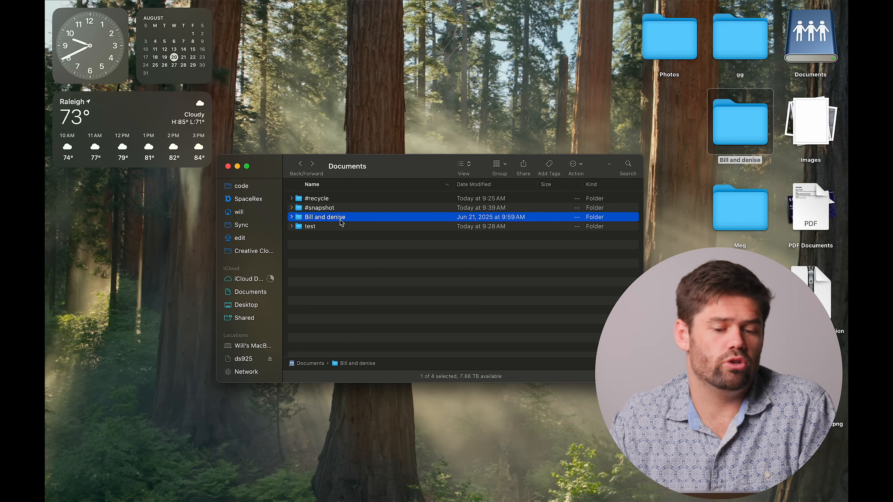
{"action": "key", "text": "super+BackSpace"}
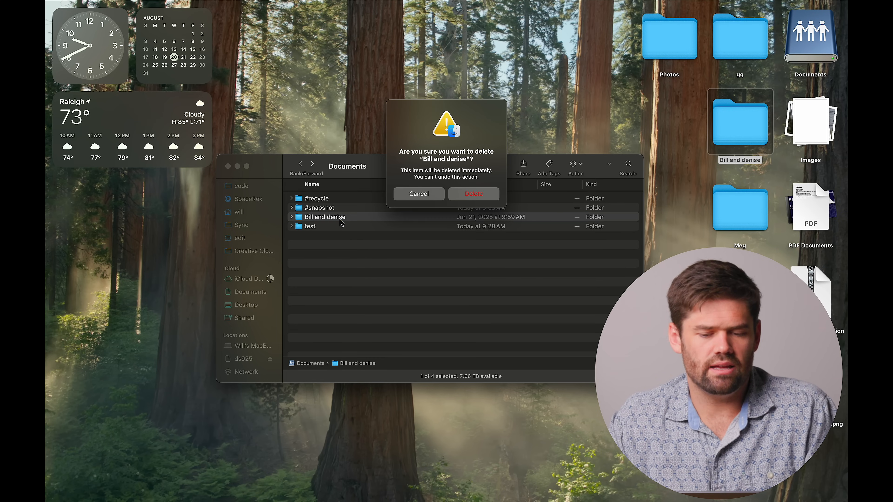
{"action": "key", "text": "Return"}
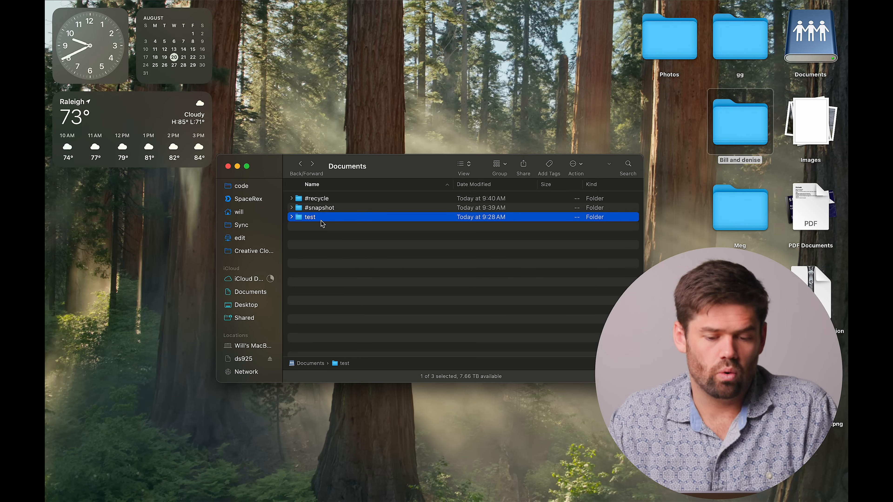
- Rename the test folder in the Documents share as alisdfhlaksdhf
{"action": "key", "text": "Return"}
{"action": "type", "text": "alisdfhlaksdhf"}
{"action": "key", "text": "Return"}
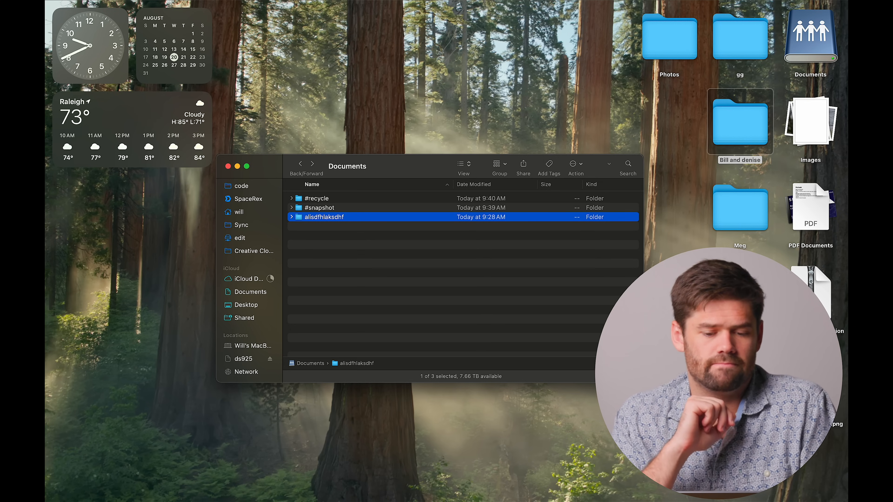
{"action": "key", "text": "XF86MonBrightnessUp"}
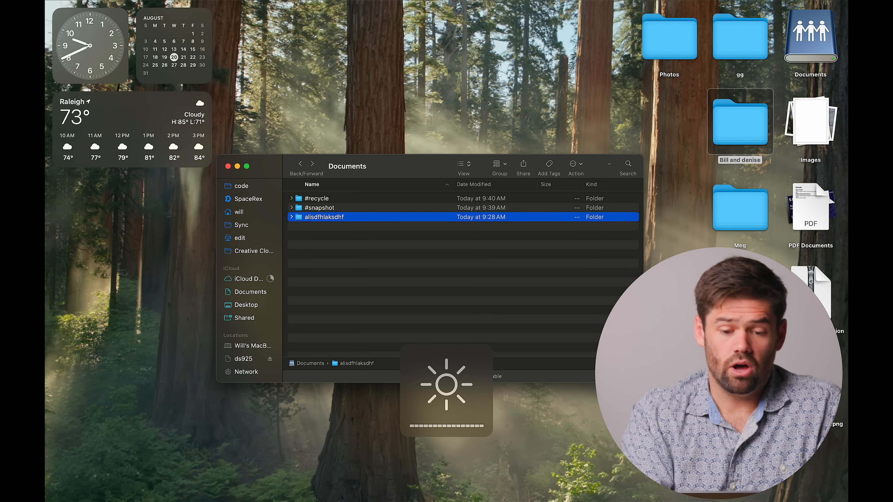
- Restore the deleted folder and the test folder by copying both from snapshot GMT-05-2025.08.20-08.39.54 into the root of the Documents share
{"action": "double_click", "coordinate": [321, 208]}
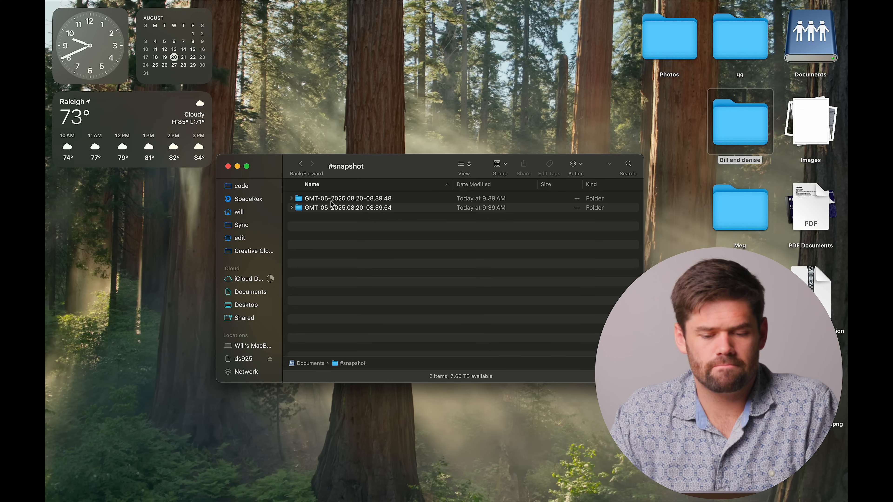
{"action": "left_click", "coordinate": [384, 211]}
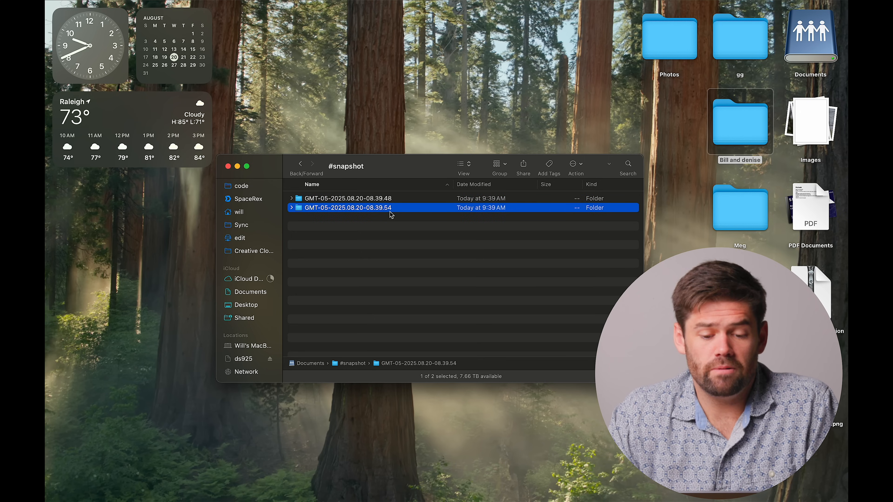
{"action": "double_click", "coordinate": [391, 211]}
{"action": "left_click_drag", "start_coordinate": [360, 245], "coordinate": [334, 222]}
{"action": "right_click", "coordinate": [335, 224]}
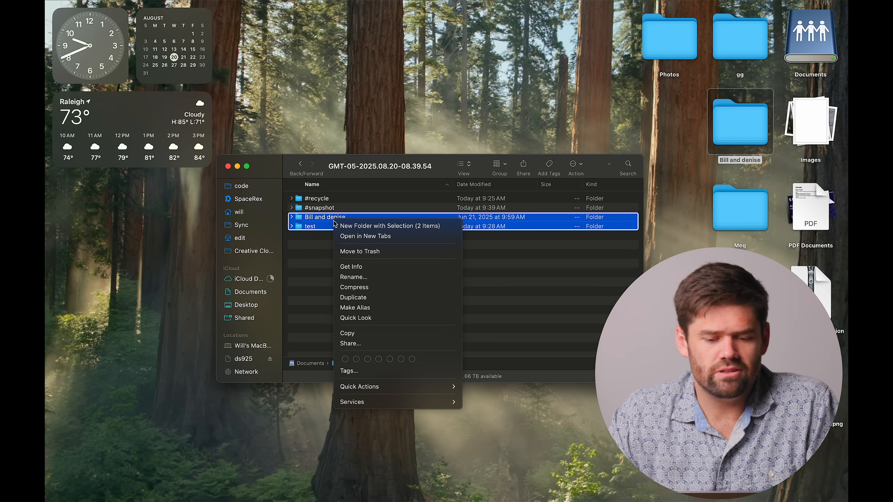
{"action": "left_click", "coordinate": [376, 332]}
{"action": "right_click", "coordinate": [367, 169]}
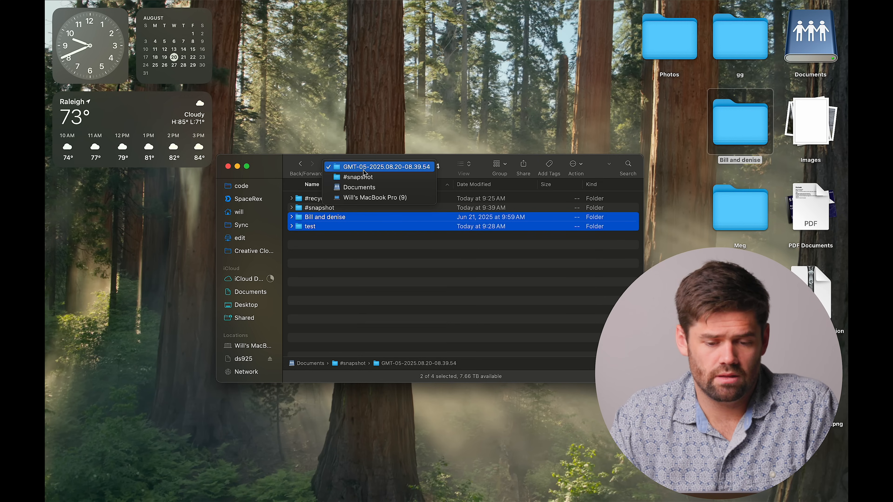
{"action": "left_click", "coordinate": [369, 187]}
{"action": "right_click", "coordinate": [369, 262]}
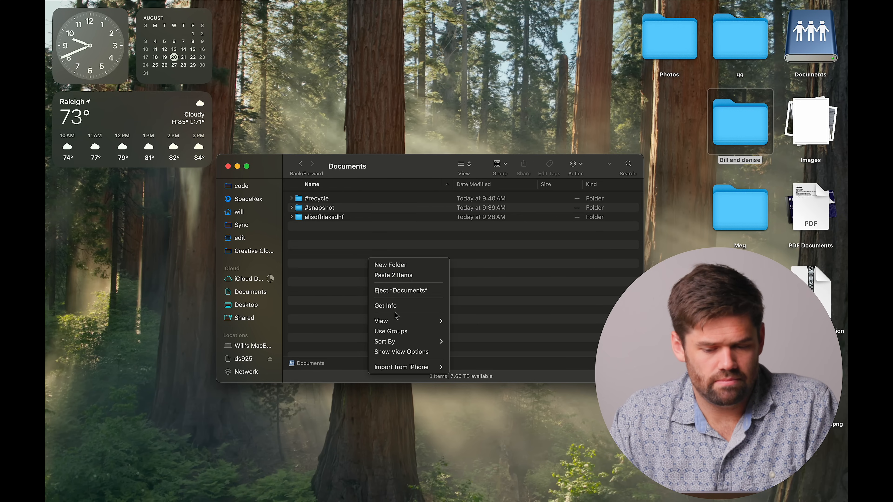
{"action": "left_click", "coordinate": [395, 278]}
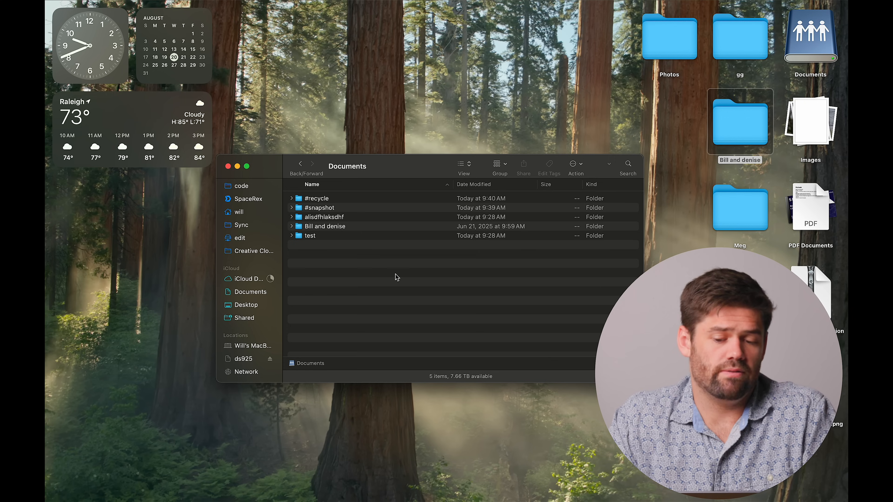
- Delete the renamed alisdfhlaksdhf folder from the Documents share and clear the selection
{"action": "left_click", "coordinate": [320, 218]}
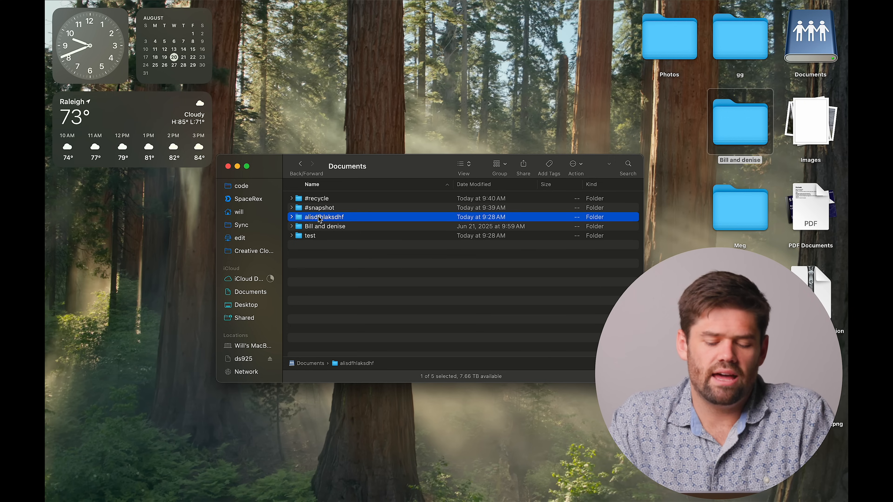
{"action": "key", "text": "super+BackSpace"}
{"action": "left_click", "coordinate": [500, 194]}
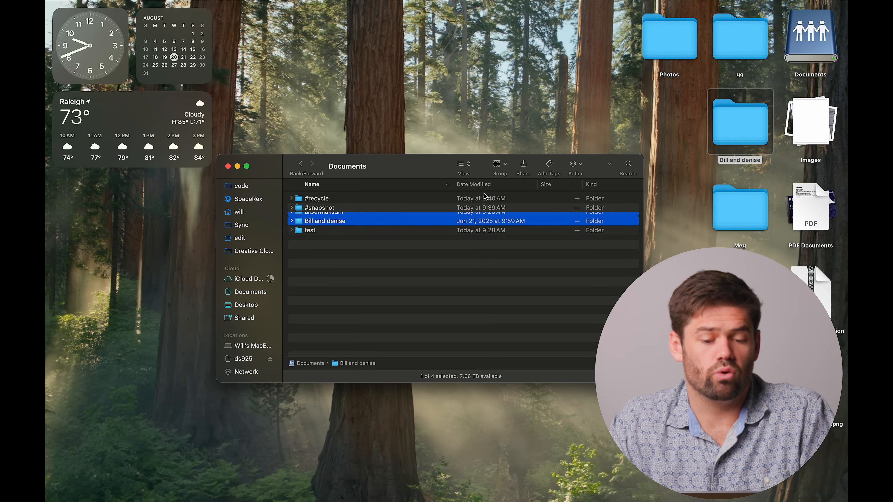
{"action": "left_click", "coordinate": [536, 286]}
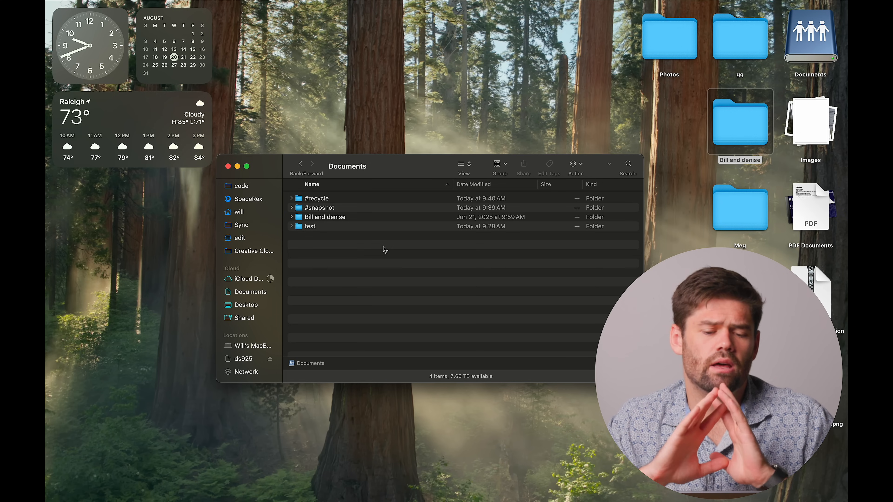
- Try to rename the Jun 21, 2025 folder inside snapshot GMT-05-2025.08.20-08.39.54 as lasdkhasdlfkh, cancel, and return to the Documents share
{"action": "left_click", "coordinate": [329, 210]}
{"action": "double_click", "coordinate": [329, 209]}
{"action": "double_click", "coordinate": [325, 207]}
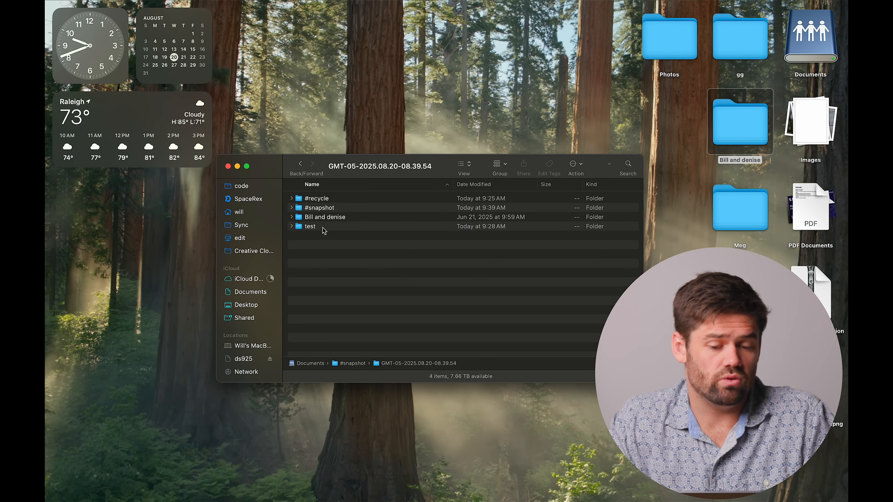
{"action": "left_click", "coordinate": [326, 219]}
{"action": "key", "text": "Return"}
{"action": "type", "text": "lasdkhasdlfkh"}
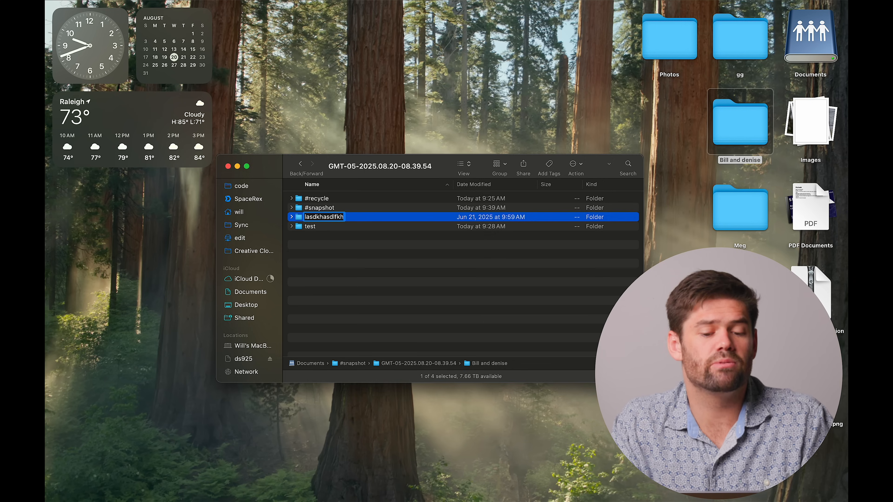
{"action": "key", "text": "Return"}
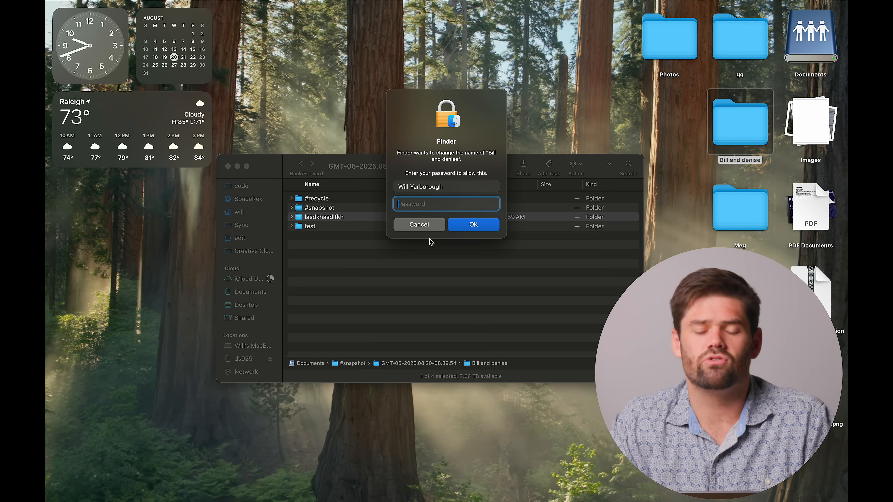
{"action": "left_click", "coordinate": [421, 227]}
{"action": "left_click", "coordinate": [364, 167], "text": "super"}
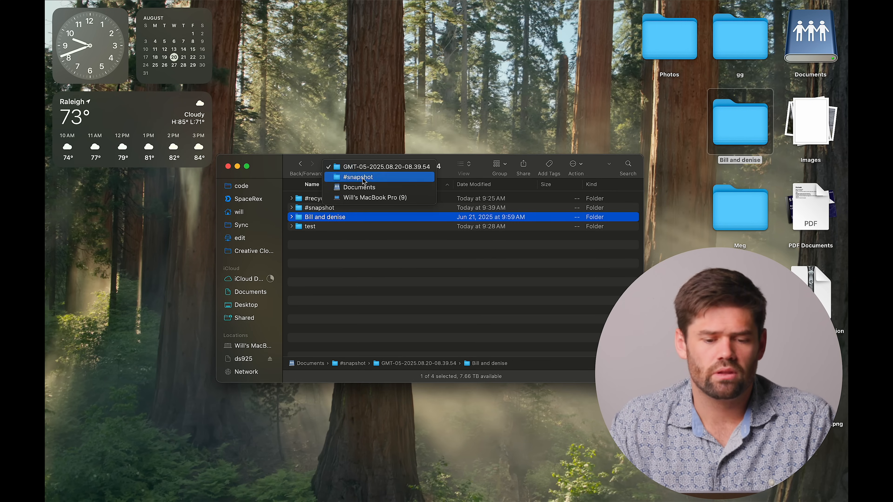
{"action": "left_click", "coordinate": [362, 186]}
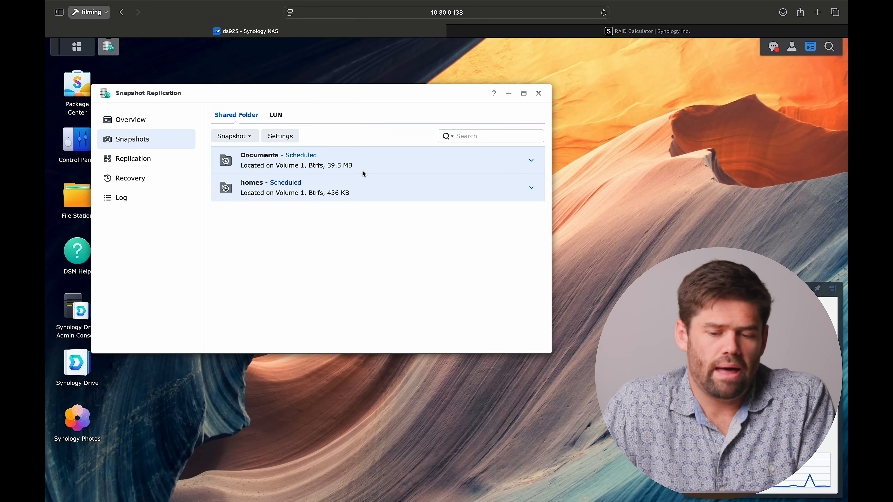
- Switch to the Synology DSM browser page, close Snapshot Replication, and open the File Services settings in Control Panel
{"action": "left_click", "coordinate": [539, 94]}
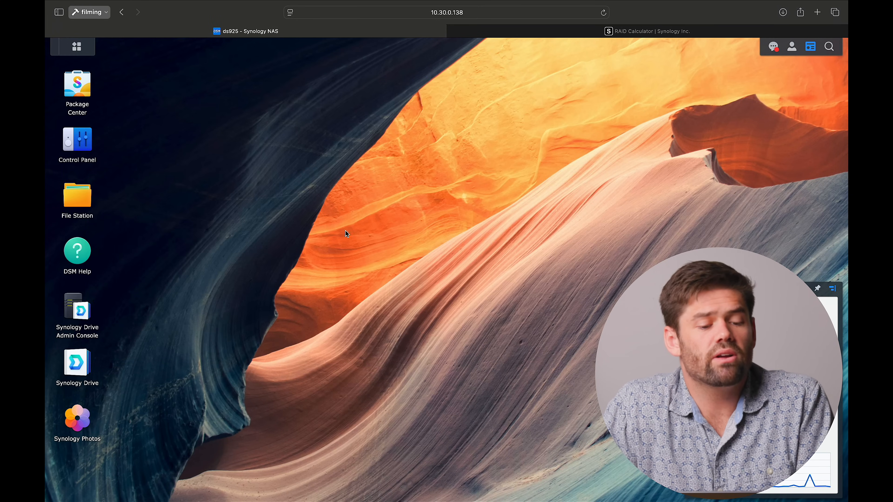
{"action": "left_click", "coordinate": [78, 142]}
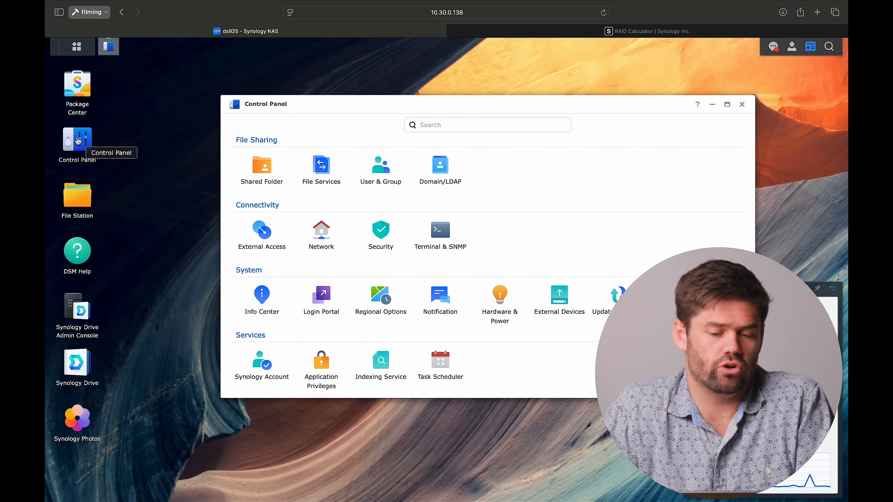
{"action": "left_click", "coordinate": [324, 167]}
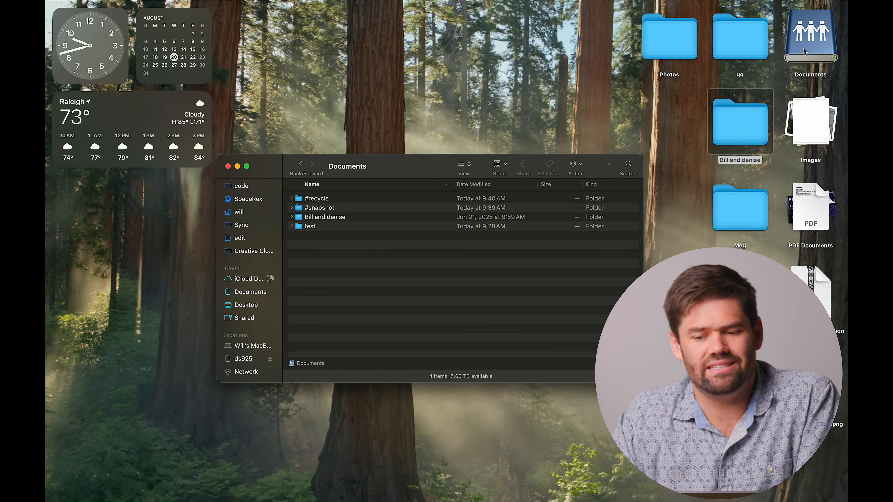
- View the Documents share's info, select its server address, and return to the Synology DSM browser page
{"action": "right_click", "coordinate": [804, 50]}
{"action": "left_click", "coordinate": [746, 93]}
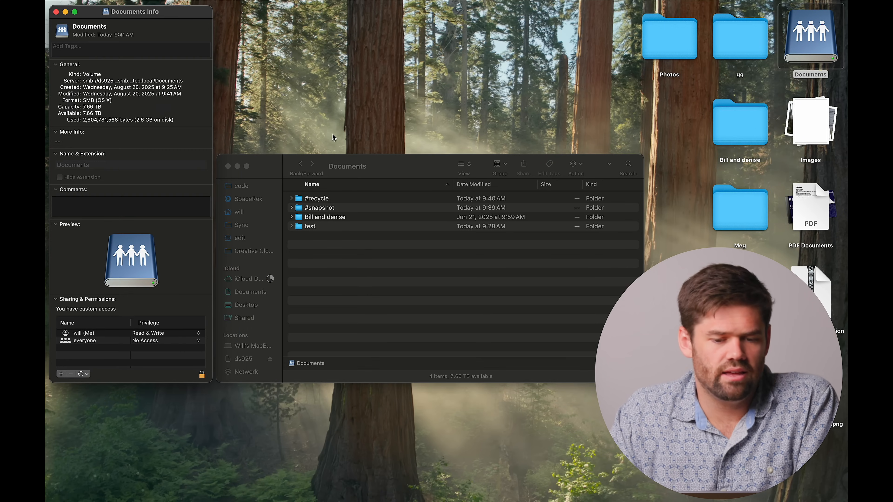
{"action": "left_click_drag", "start_coordinate": [84, 81], "coordinate": [188, 81]}
{"action": "key", "text": "ctrl+Left"}
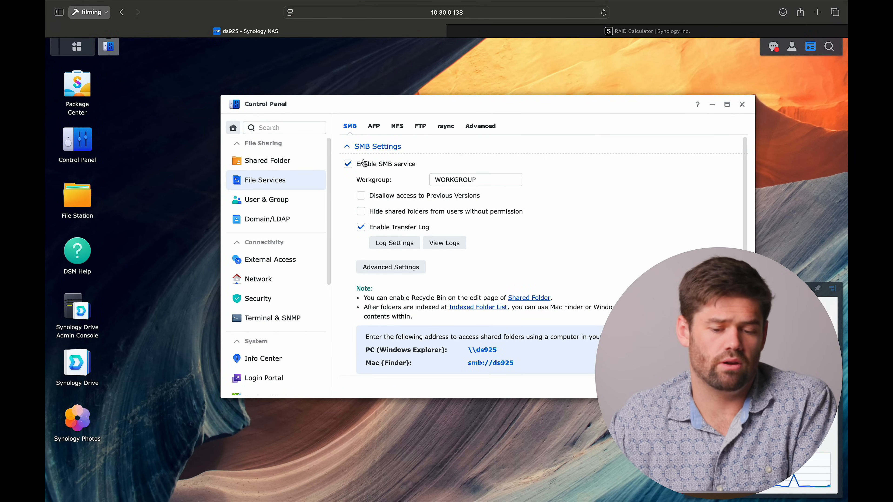
- Enable SMB durable handles in the SMB advanced settings and save, accepting the SMB service restart
{"action": "scroll", "coordinate": [389, 266], "scroll_direction": "down", "scroll_amount": 5}
{"action": "scroll", "coordinate": [388, 266], "scroll_direction": "up", "scroll_amount": 5}
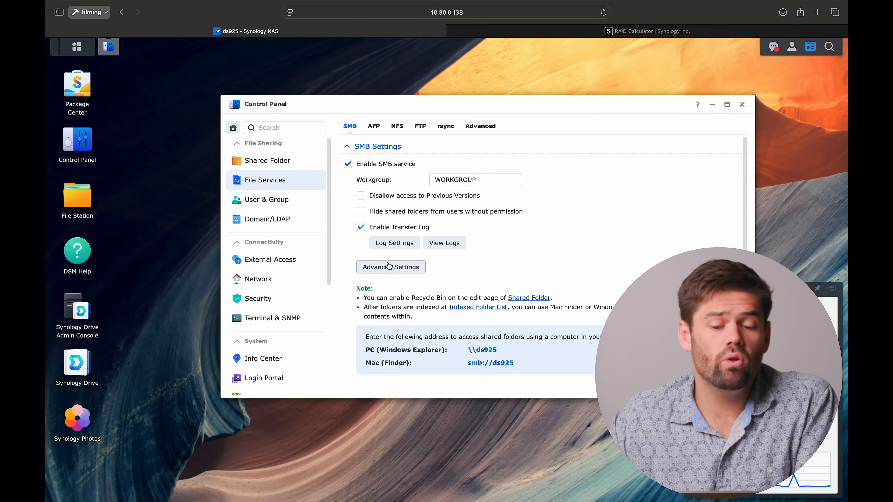
{"action": "left_click", "coordinate": [486, 129]}
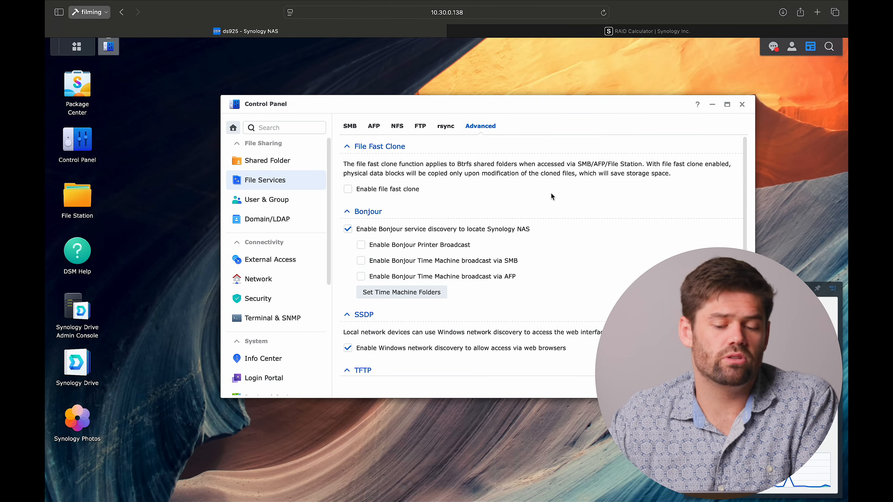
{"action": "left_click", "coordinate": [350, 128]}
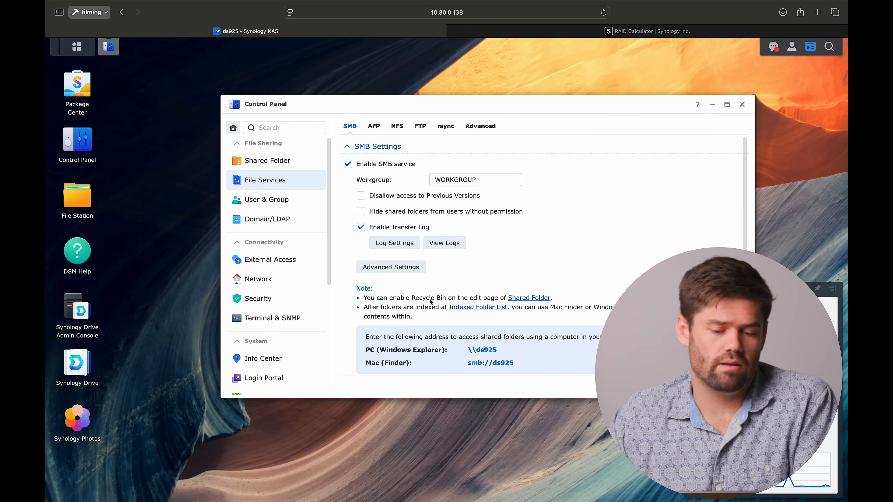
{"action": "left_click", "coordinate": [398, 270]}
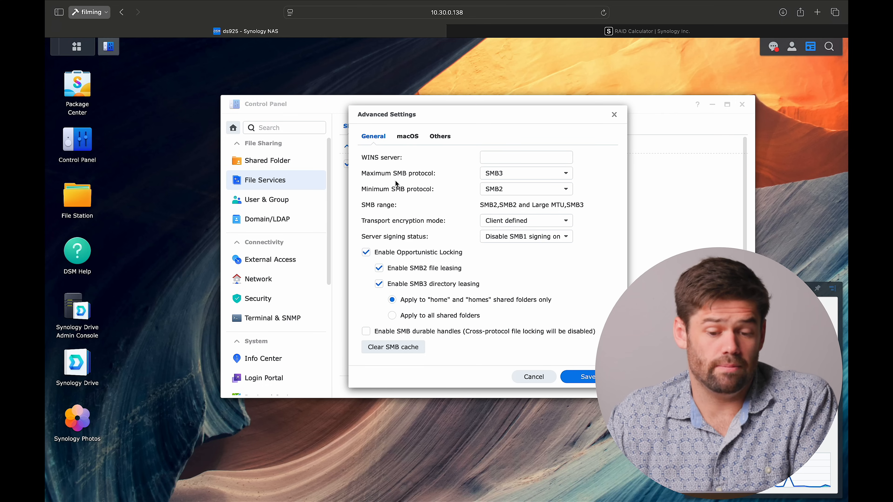
{"action": "left_click", "coordinate": [426, 334]}
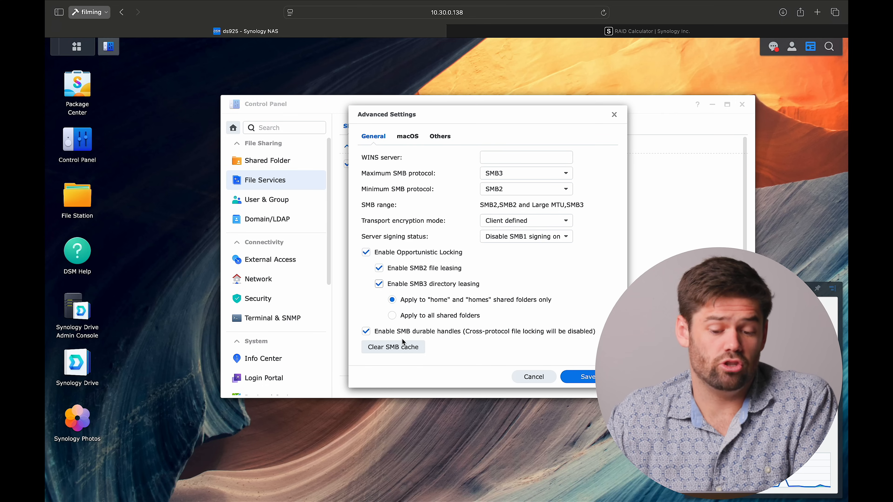
{"action": "left_click", "coordinate": [568, 381]}
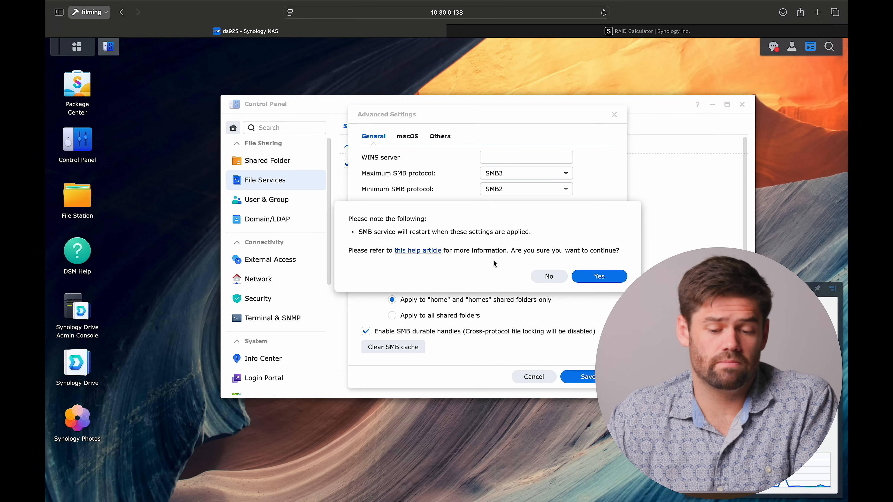
{"action": "left_click", "coordinate": [612, 282]}
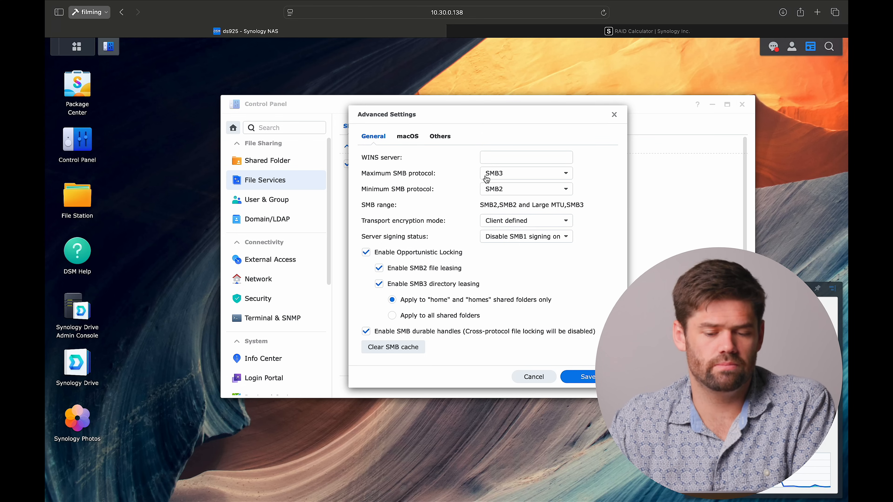
- Review the other SMB options, including SMB3 Multichannel, and save the SMB advanced settings, accepting the confirmation
{"action": "left_click", "coordinate": [440, 136]}
{"action": "scroll", "coordinate": [472, 302], "scroll_direction": "down", "scroll_amount": 3}
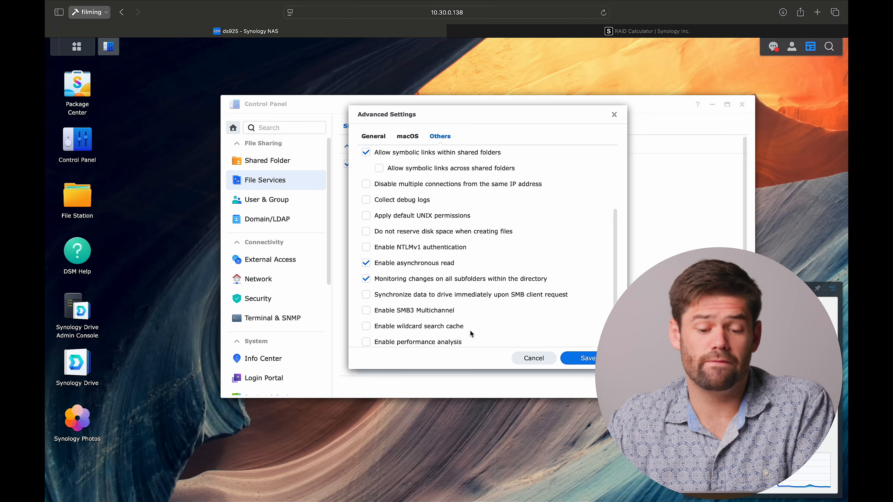
{"action": "scroll", "coordinate": [470, 331], "scroll_direction": "down", "scroll_amount": 1}
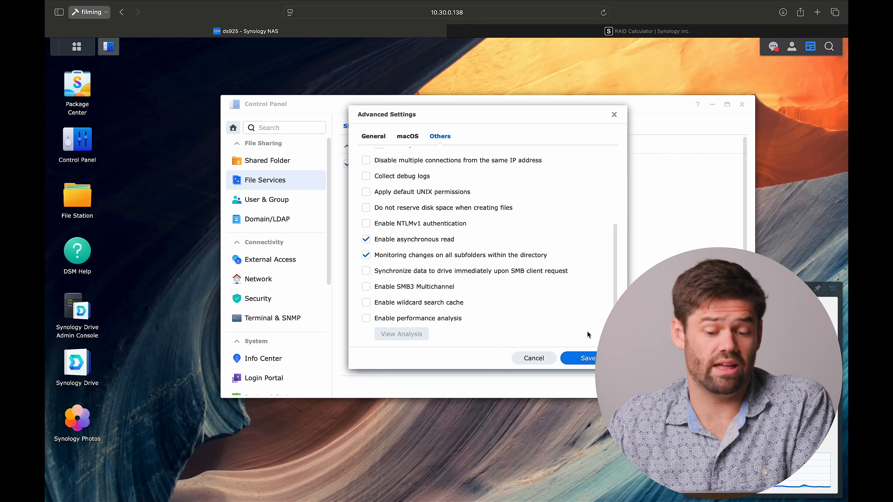
{"action": "left_click", "coordinate": [582, 358]}
{"action": "left_click", "coordinate": [591, 266]}
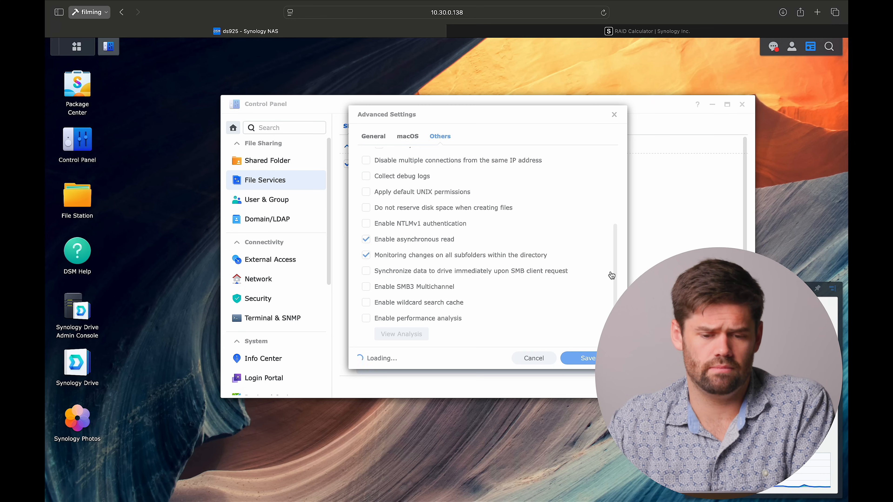
- Enable file fast clone in the advanced file service settings
{"action": "left_click", "coordinate": [480, 126]}
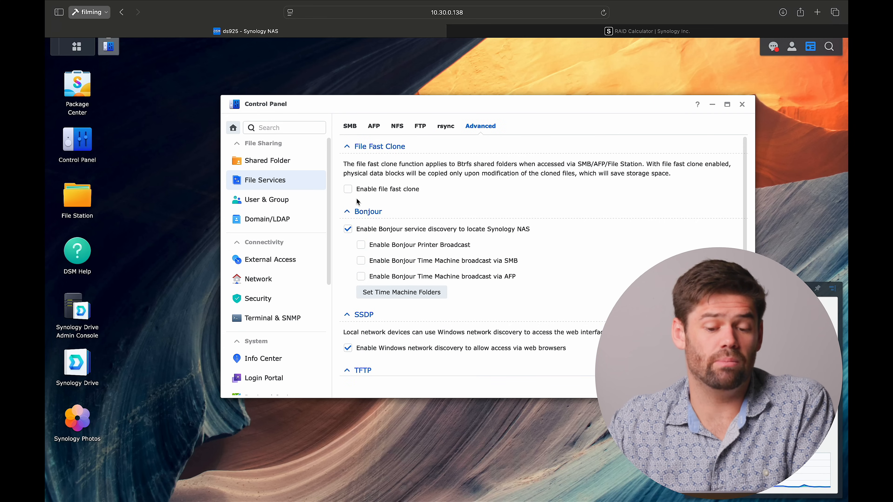
{"action": "left_click", "coordinate": [374, 192]}
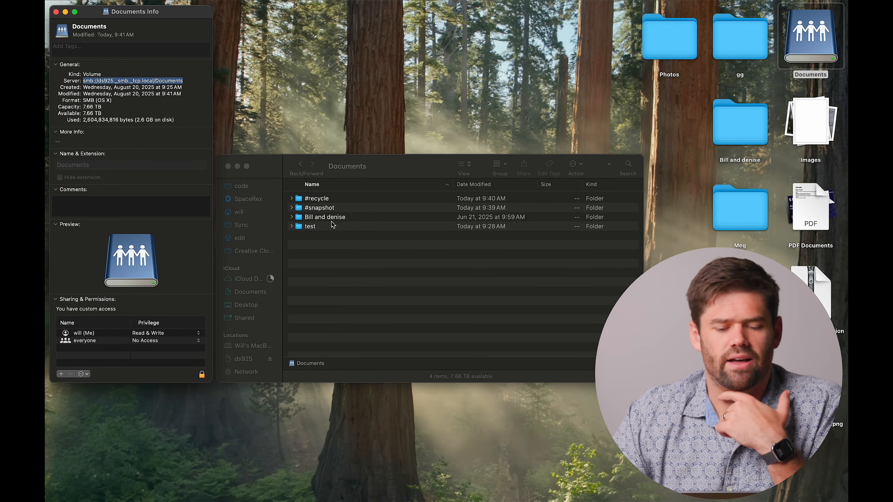
- In Finder, duplicate the folder dated Jun 21, 2025 in the root of the Documents share
{"action": "left_click", "coordinate": [326, 218]}
{"action": "left_click", "coordinate": [327, 218]}
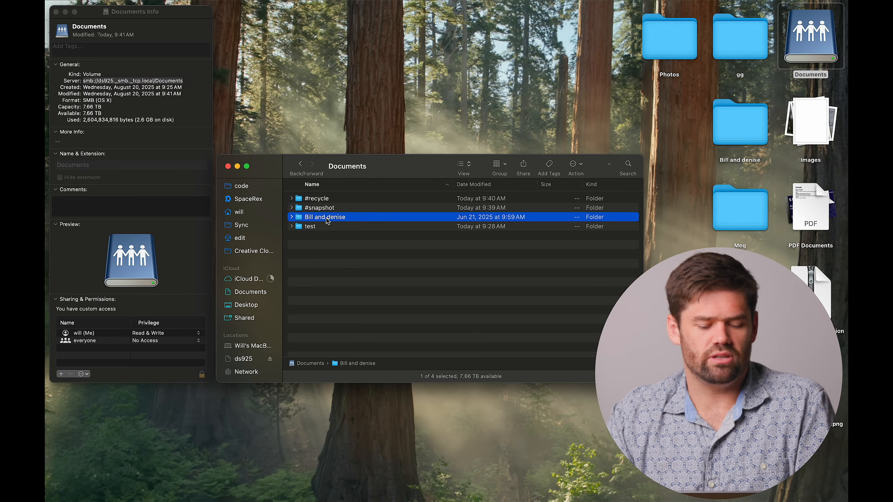
{"action": "key", "text": "super+d"}
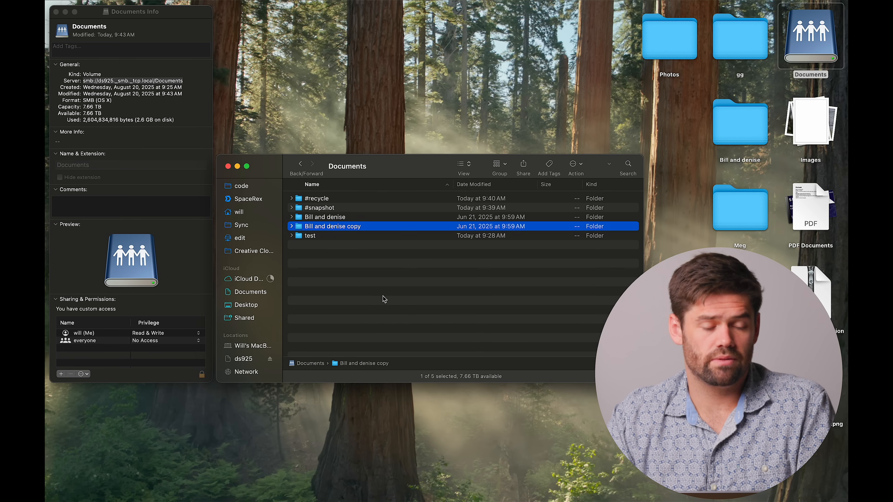
- Switch back to the DSM browser page and open the standard user's shared folder permissions in the User & Group settings
{"action": "key", "text": "ctrl+Left"}
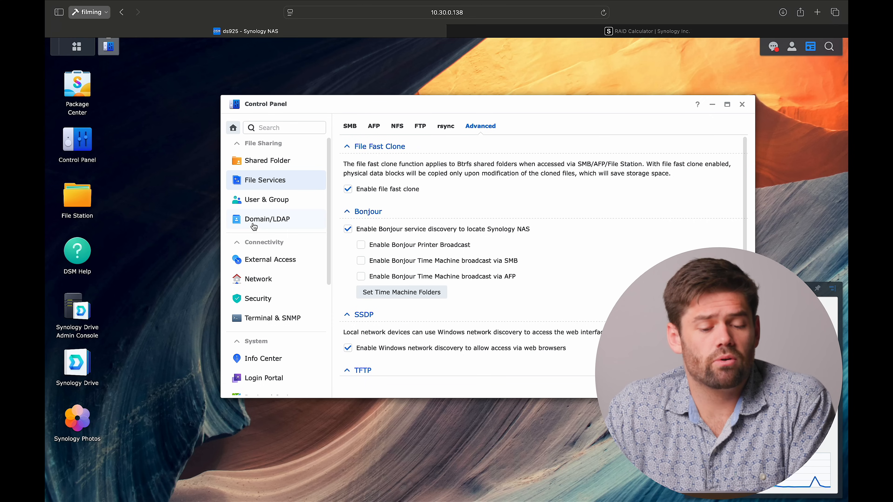
{"action": "left_click", "coordinate": [274, 202]}
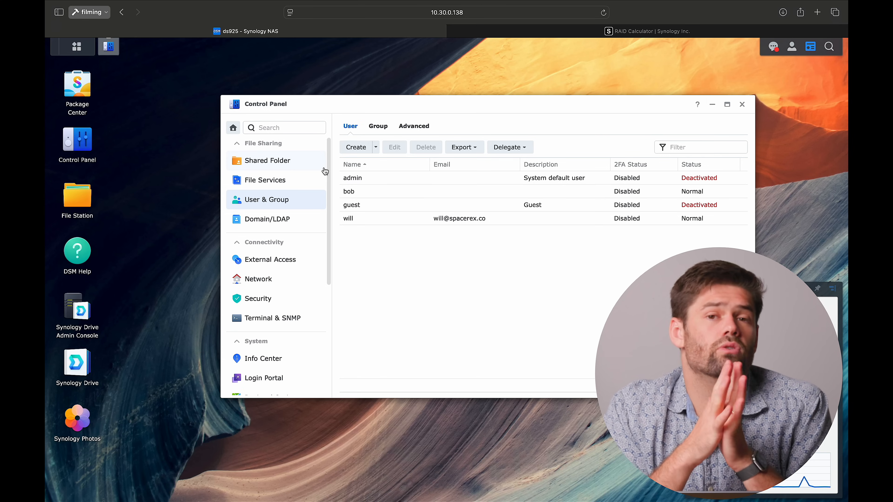
{"action": "left_click", "coordinate": [388, 192]}
{"action": "left_click", "coordinate": [394, 147]}
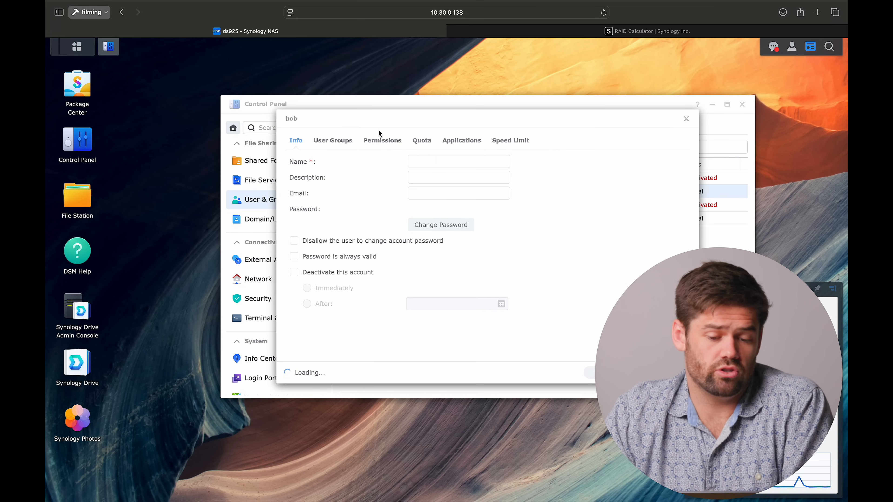
{"action": "left_click", "coordinate": [382, 140]}
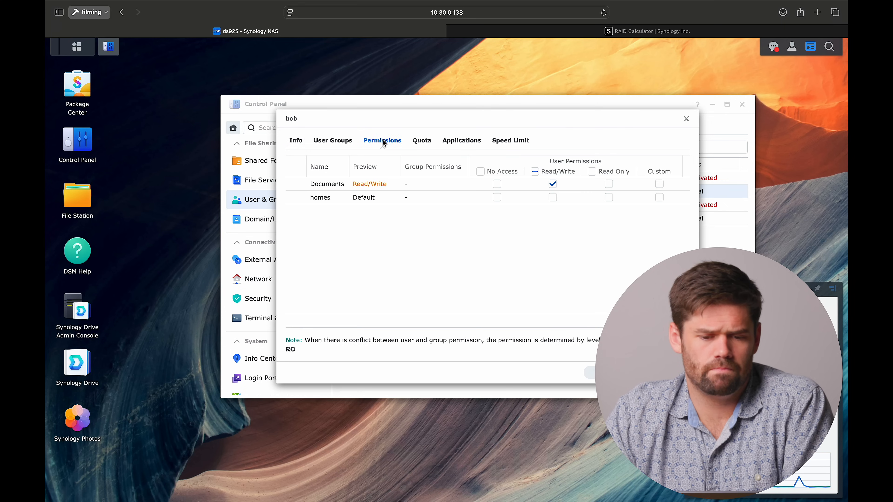
- Try Read Only and Read/Write on Documents and Read/Write on homes for this user, and close without saving
{"action": "left_click", "coordinate": [609, 183]}
{"action": "left_click", "coordinate": [551, 185]}
{"action": "left_click", "coordinate": [609, 184]}
{"action": "left_click", "coordinate": [553, 184]}
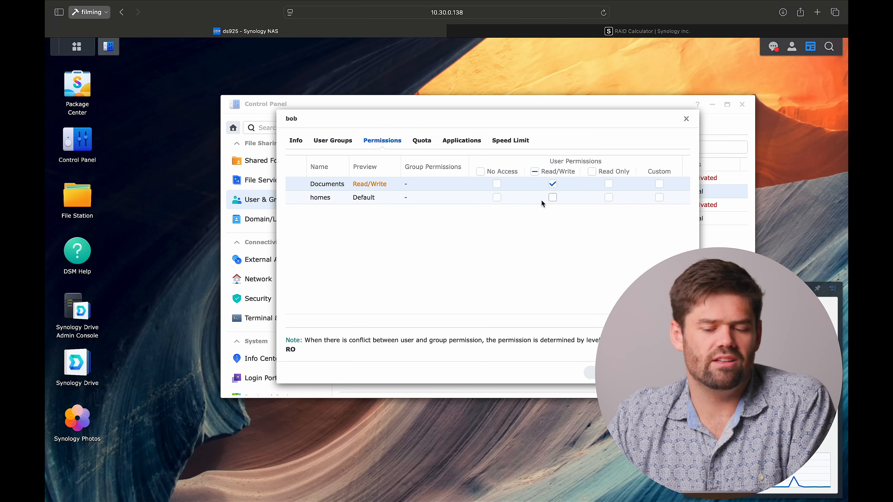
{"action": "left_click", "coordinate": [555, 198]}
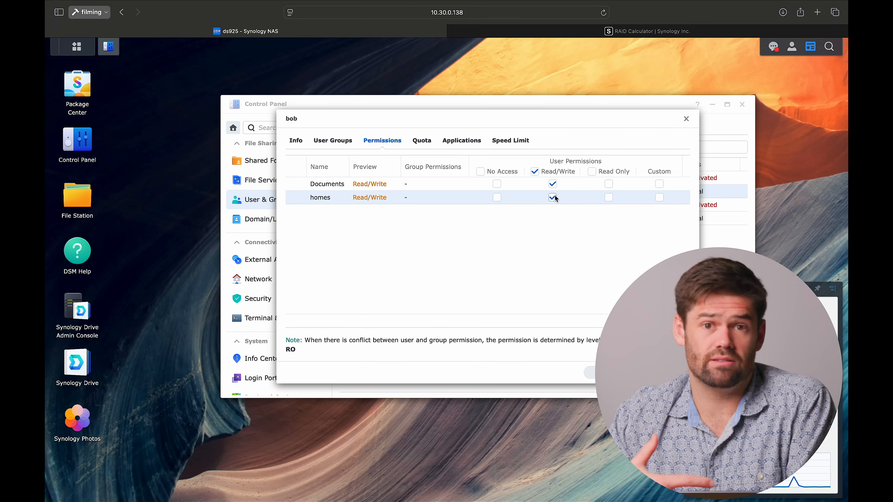
{"action": "left_click", "coordinate": [554, 198]}
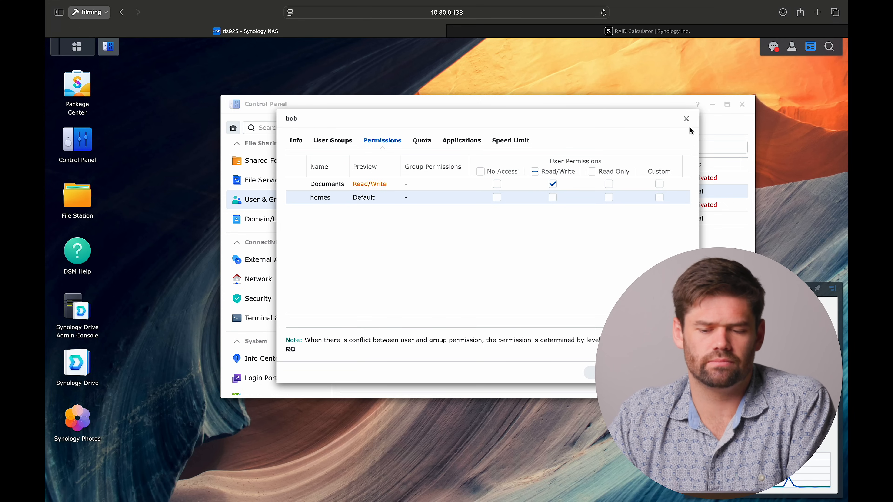
{"action": "left_click", "coordinate": [686, 119]}
- Check the status of the default admin and guest accounts in the user list
{"action": "left_click", "coordinate": [364, 178]}
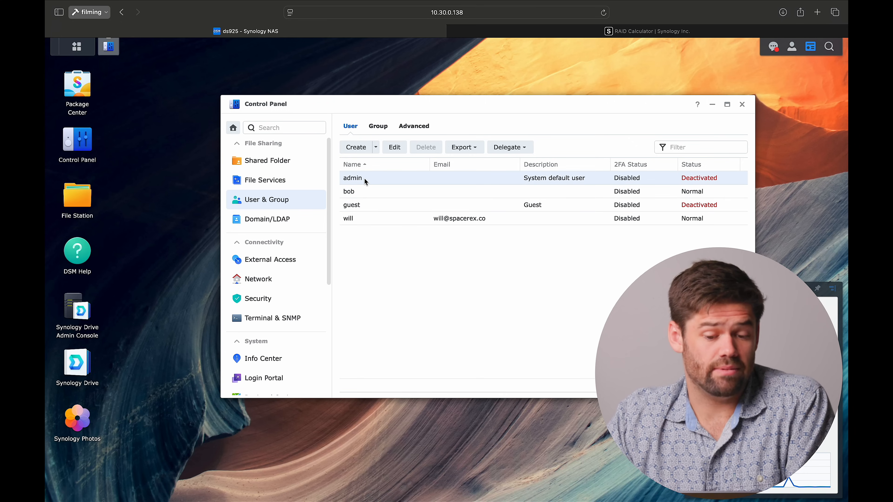
{"action": "left_click", "coordinate": [379, 206]}
{"action": "left_click", "coordinate": [698, 180]}
{"action": "left_click", "coordinate": [698, 204]}
{"action": "left_click", "coordinate": [705, 182]}
- View the group memberships of the active account at the end of the user list and close its settings
{"action": "left_click", "coordinate": [344, 220]}
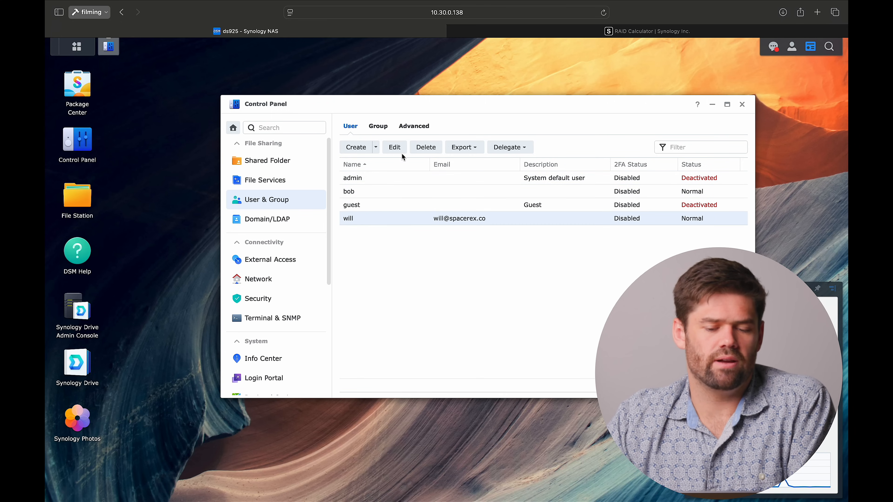
{"action": "left_click", "coordinate": [394, 147]}
{"action": "left_click", "coordinate": [334, 142]}
{"action": "left_click", "coordinate": [340, 179]}
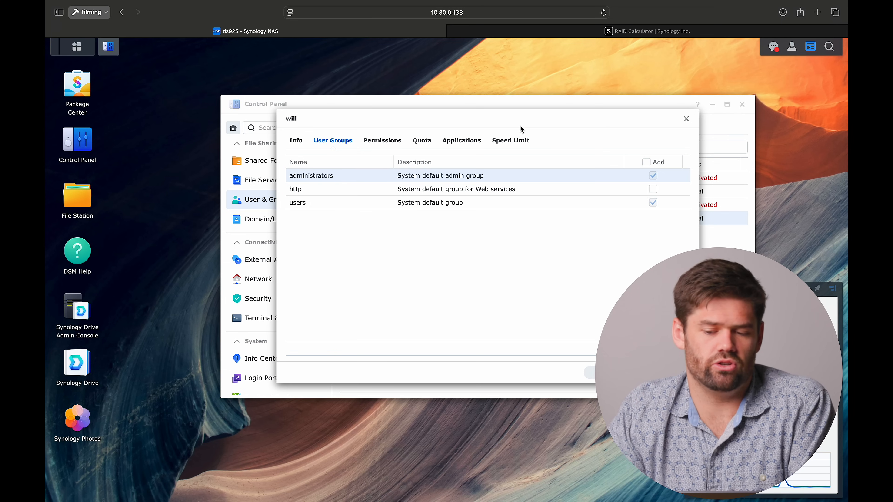
{"action": "left_click", "coordinate": [686, 119]}
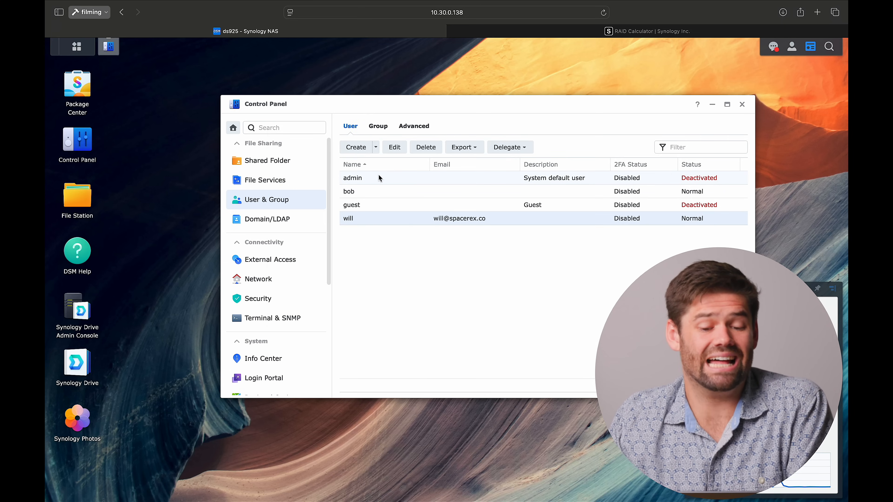
- Require special characters and exclude common passwords in the advanced user password strength rules
{"action": "left_click", "coordinate": [414, 127]}
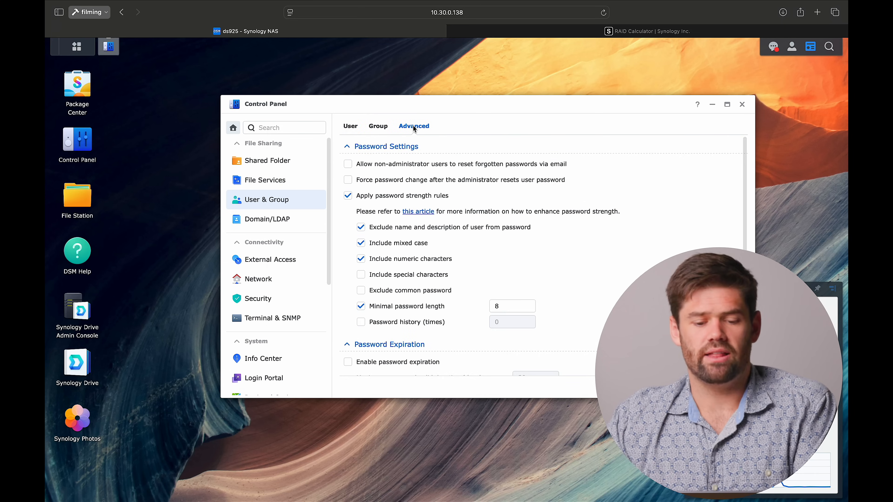
{"action": "scroll", "coordinate": [450, 254], "scroll_direction": "down", "scroll_amount": 2}
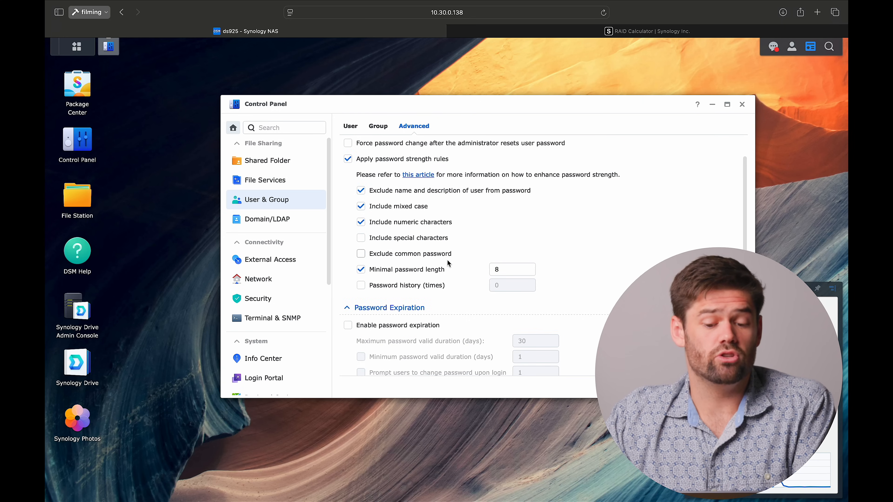
{"action": "scroll", "coordinate": [450, 254], "scroll_direction": "up", "scroll_amount": 2}
{"action": "left_click", "coordinate": [418, 278]}
{"action": "left_click", "coordinate": [422, 291]}
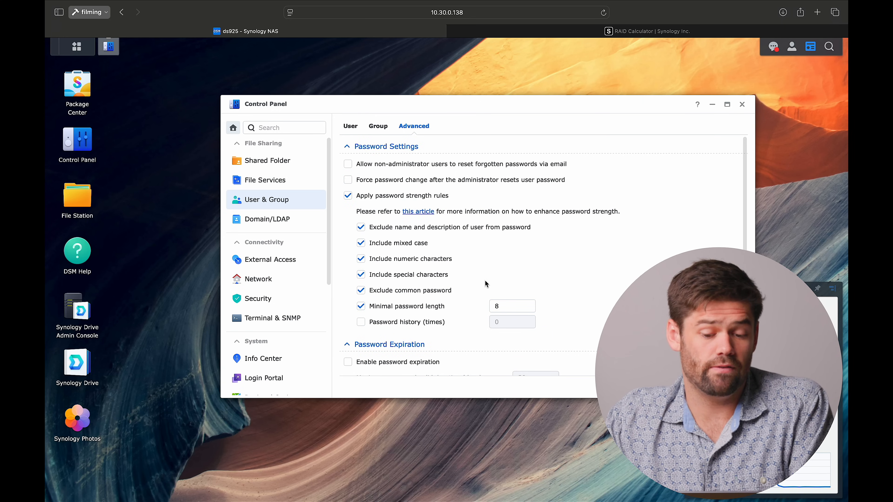
- Try a minimal password length of 12 and set it back to 8
{"action": "left_click", "coordinate": [506, 305]}
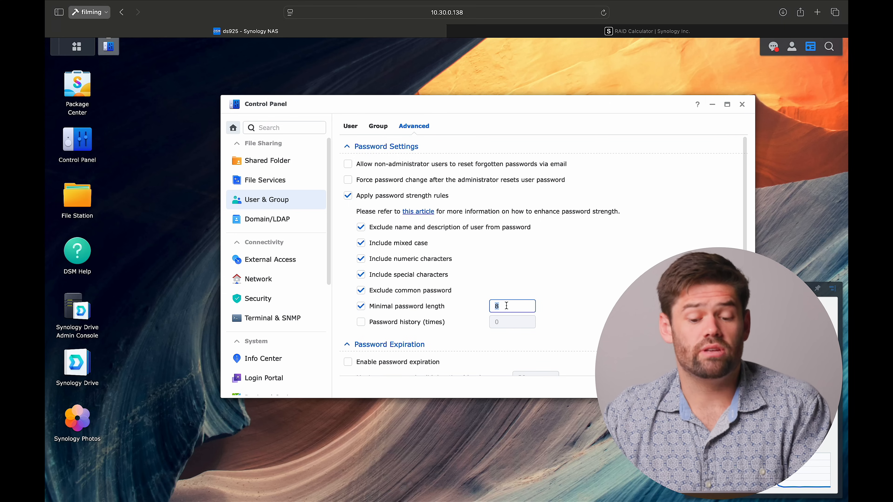
{"action": "type", "text": "12"}
{"action": "left_click", "coordinate": [536, 291]}
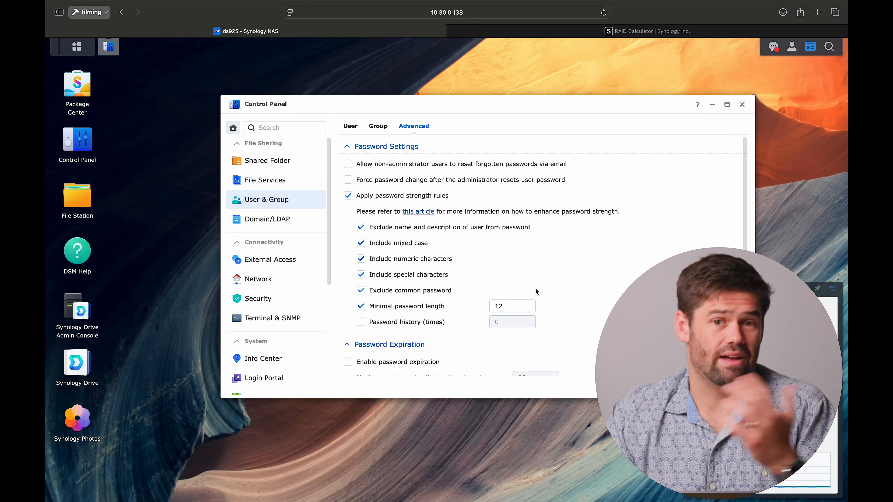
{"action": "double_click", "coordinate": [499, 306]}
{"action": "type", "text": "8"}
{"action": "left_click", "coordinate": [545, 304]}
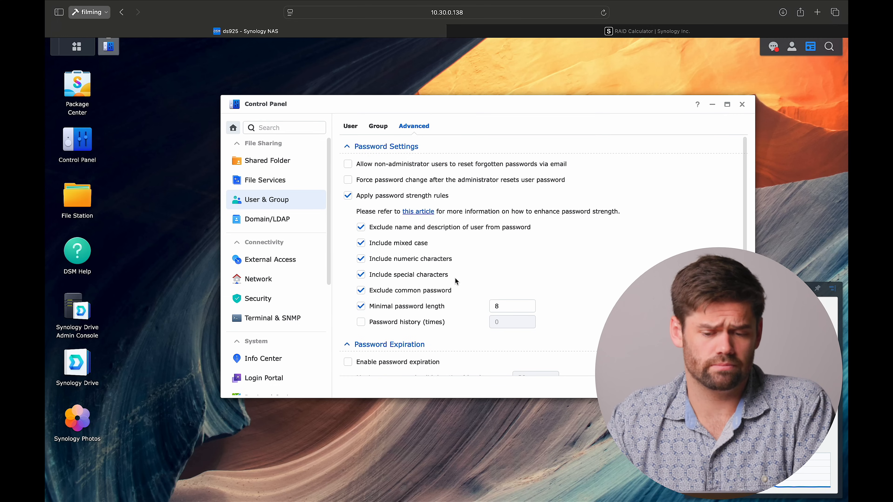
- Review the password expiration and user home service settings below the password strength rules
{"action": "scroll", "coordinate": [455, 281], "scroll_direction": "down", "scroll_amount": 4}
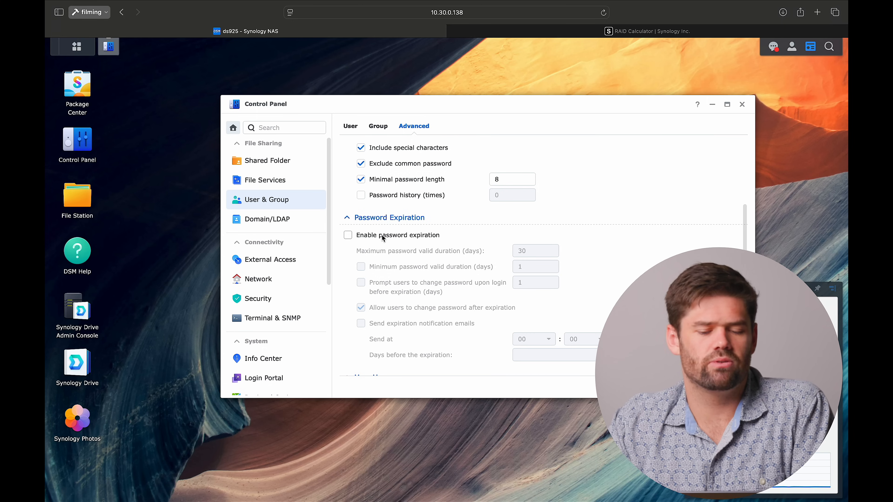
{"action": "scroll", "coordinate": [382, 237], "scroll_direction": "down", "scroll_amount": 3}
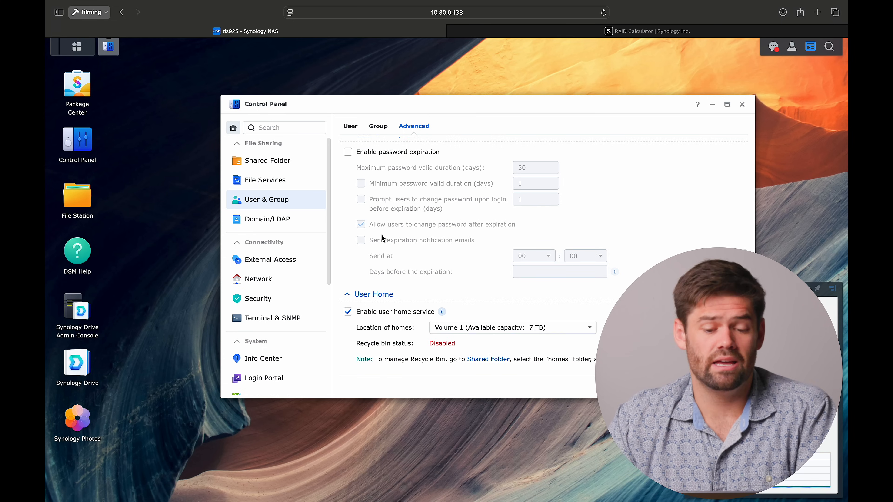
{"action": "scroll", "coordinate": [382, 238], "scroll_direction": "up", "scroll_amount": 6}
{"action": "scroll", "coordinate": [383, 237], "scroll_direction": "down", "scroll_amount": 3}
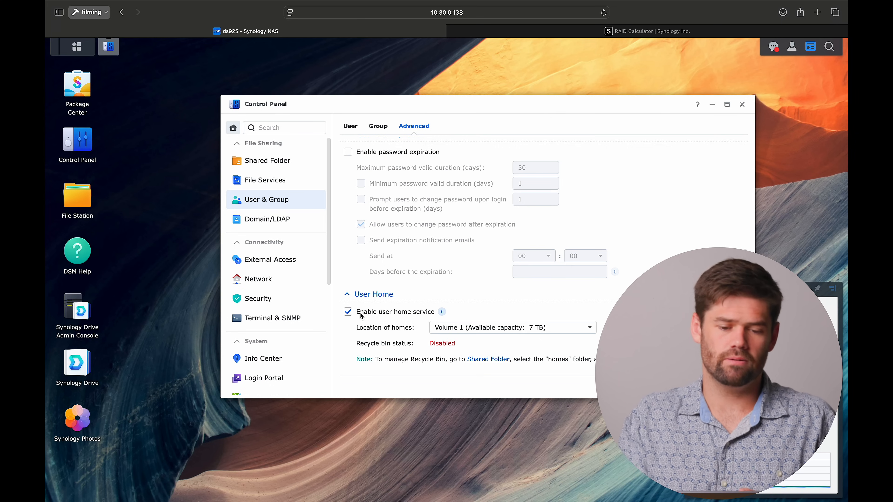
- Check the external access settings and the network status of the LAN 1 interface
{"action": "left_click", "coordinate": [304, 253]}
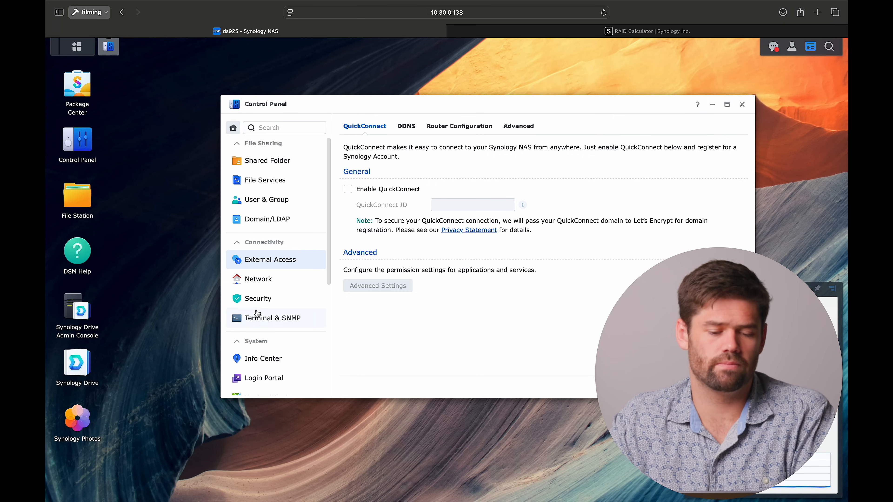
{"action": "left_click", "coordinate": [259, 280]}
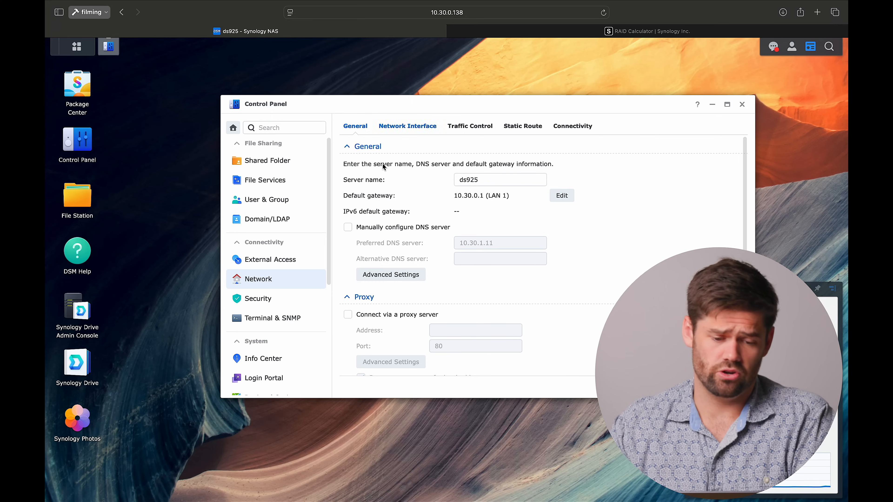
{"action": "left_click", "coordinate": [408, 127]}
{"action": "left_click", "coordinate": [438, 172]}
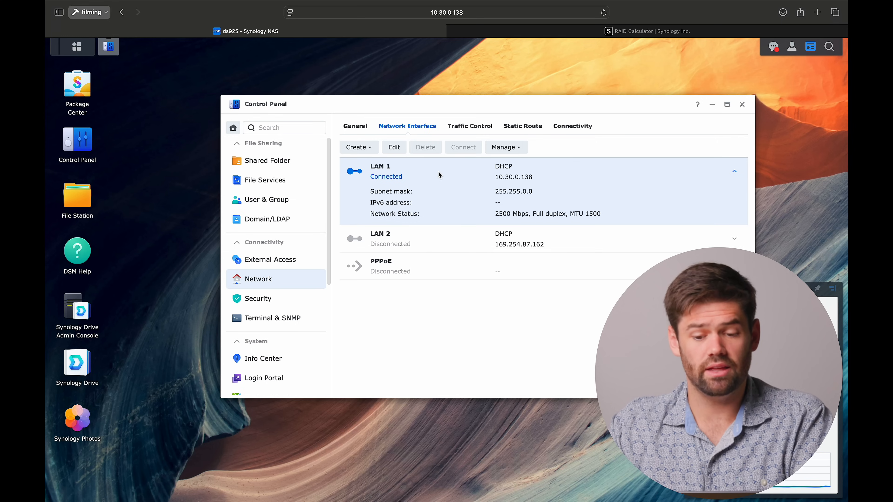
{"action": "mouse_move", "coordinate": [495, 215]}
{"action": "left_mouse_down"}
{"action": "mouse_move", "coordinate": [525, 218]}
{"action": "mouse_move", "coordinate": [496, 220]}
{"action": "left_mouse_up"}
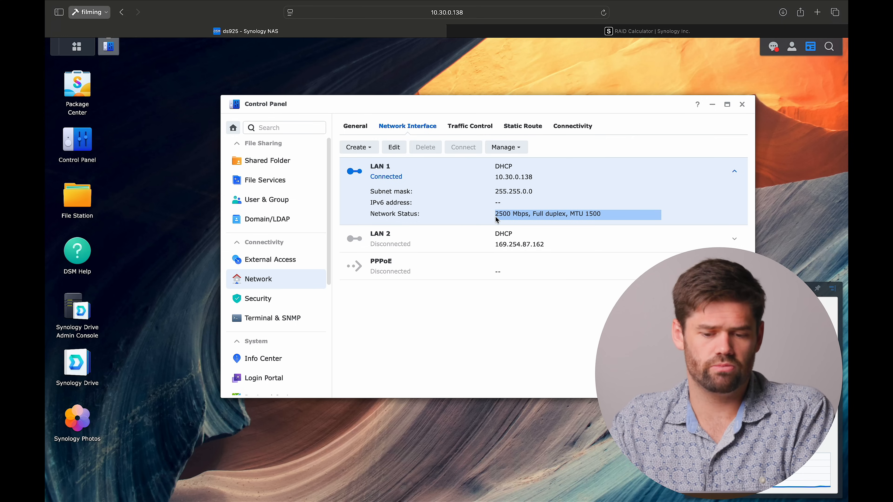
{"action": "left_click", "coordinate": [497, 220]}
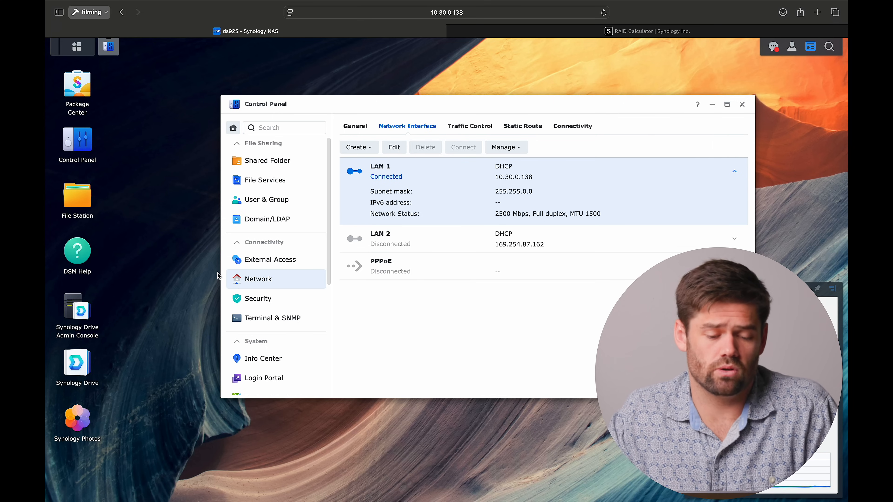
- Check the 2-factor authentication options in the security settings, and try enabling the firewall before turning it off again
{"action": "left_click", "coordinate": [273, 302]}
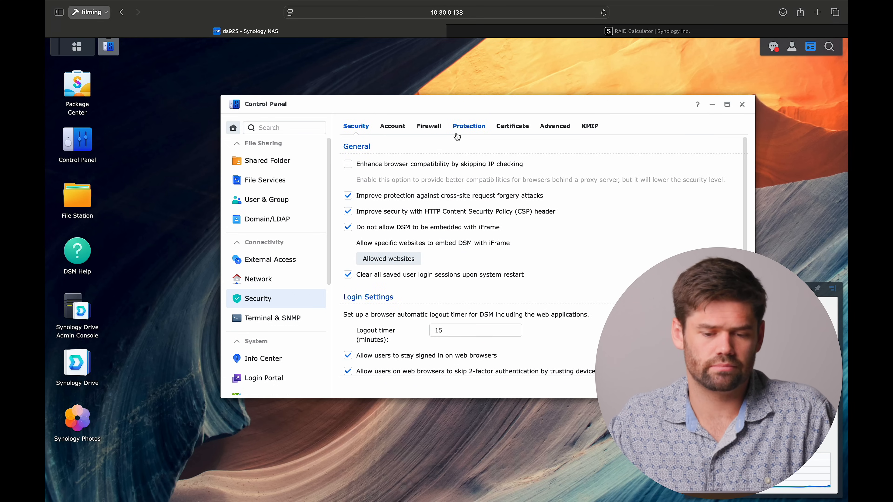
{"action": "left_click", "coordinate": [399, 127]}
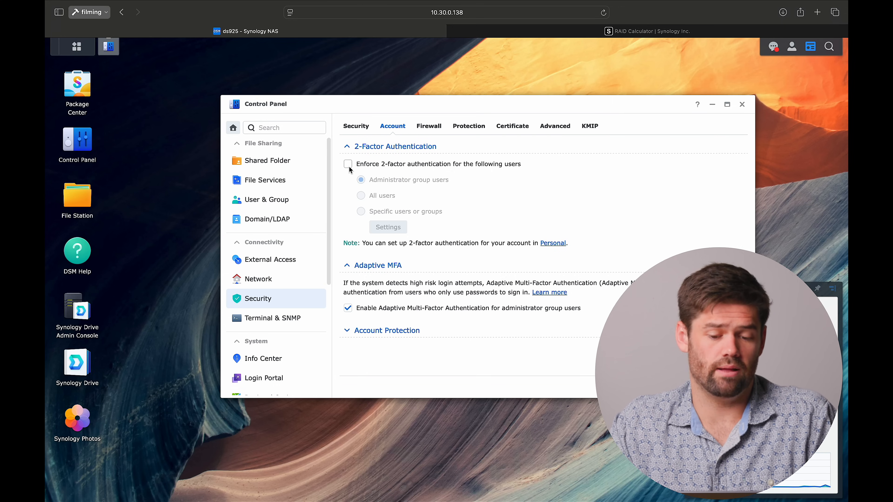
{"action": "left_click", "coordinate": [428, 127]}
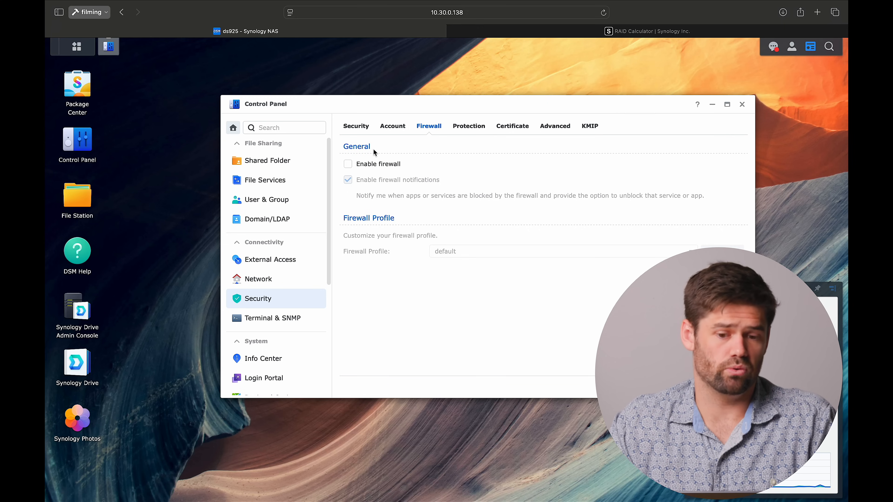
{"action": "left_click", "coordinate": [371, 169]}
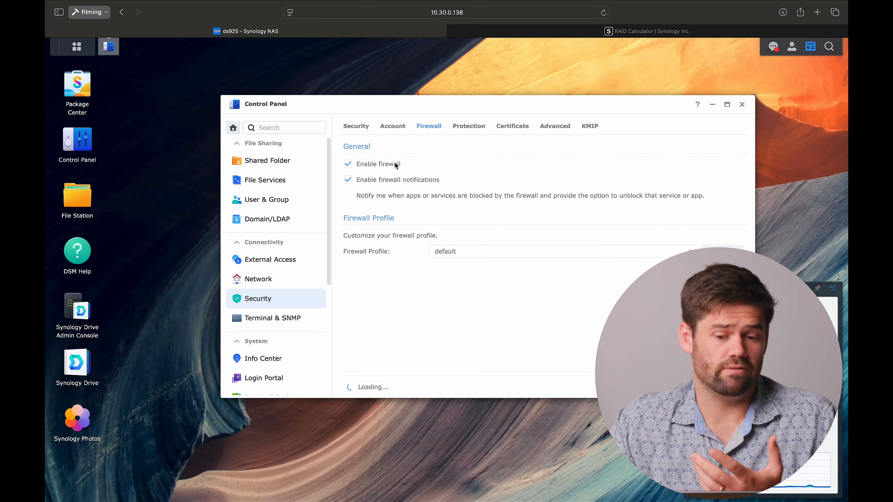
{"action": "left_click", "coordinate": [398, 168]}
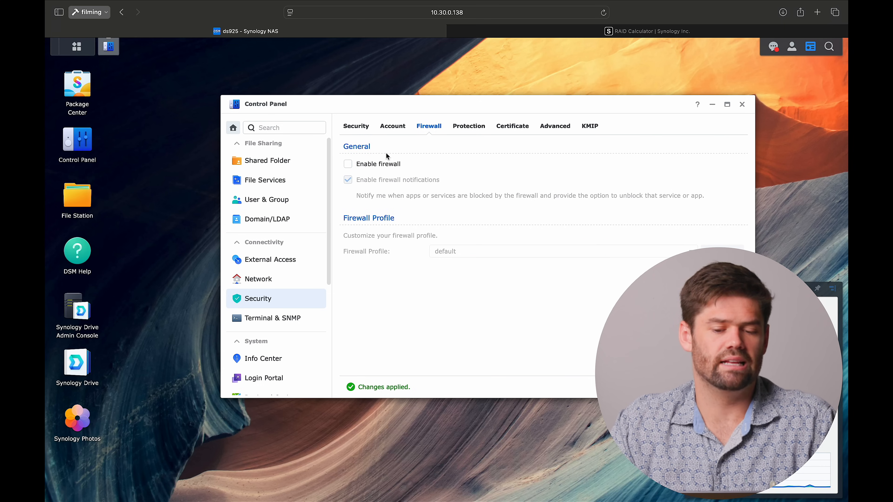
- Enable block expiration for auto-blocked IP addresses, set them to unblock after 1 day, and apply the protection settings
{"action": "left_click", "coordinate": [476, 128]}
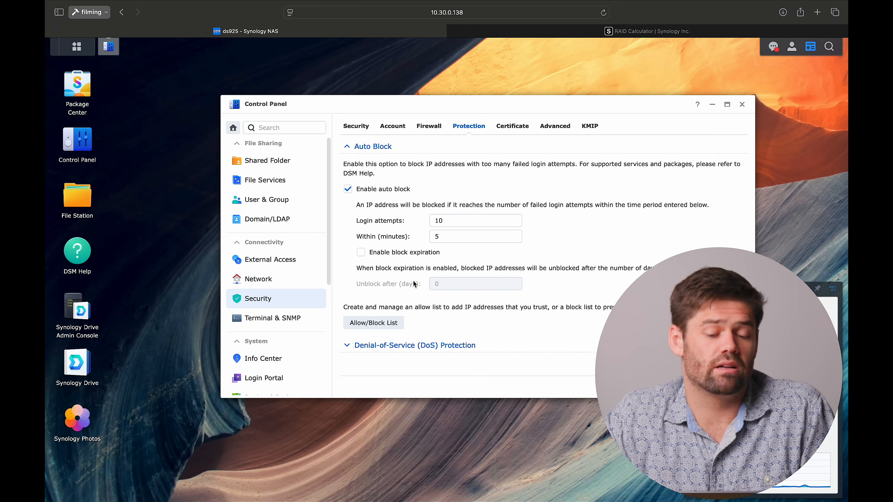
{"action": "left_click", "coordinate": [468, 222]}
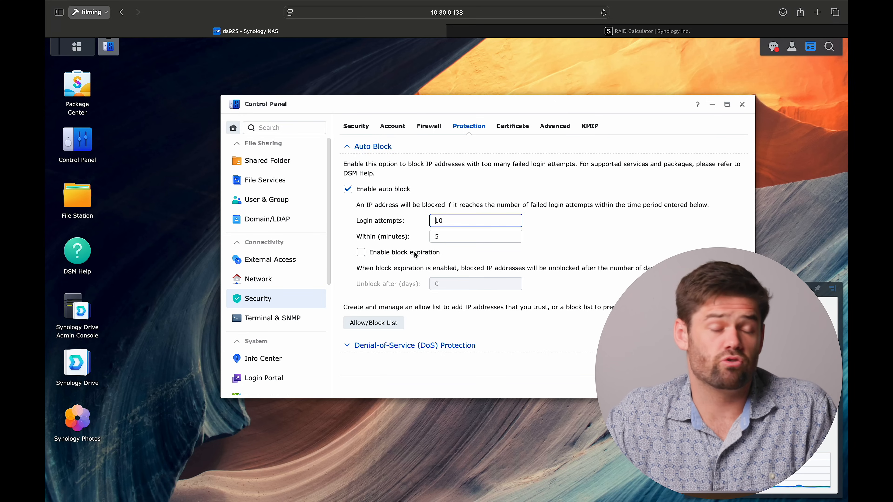
{"action": "double_click", "coordinate": [457, 220]}
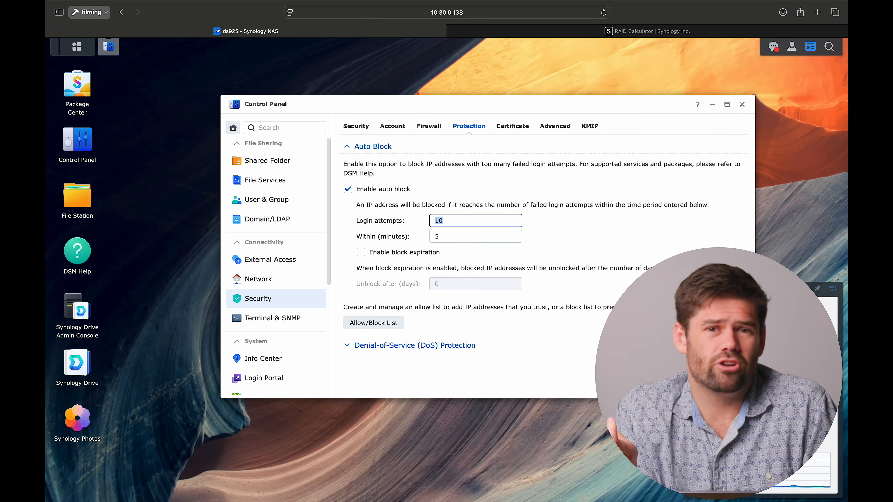
{"action": "key", "text": "Tab"}
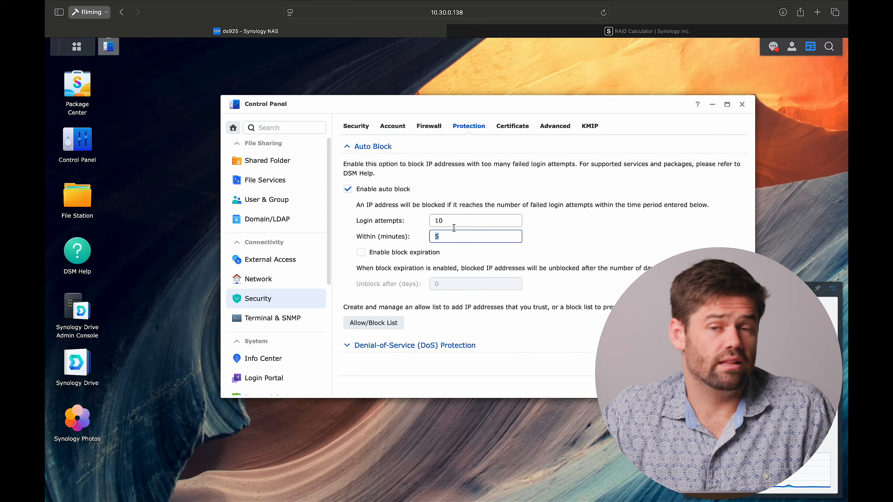
{"action": "left_click", "coordinate": [427, 253]}
{"action": "left_click", "coordinate": [454, 285]}
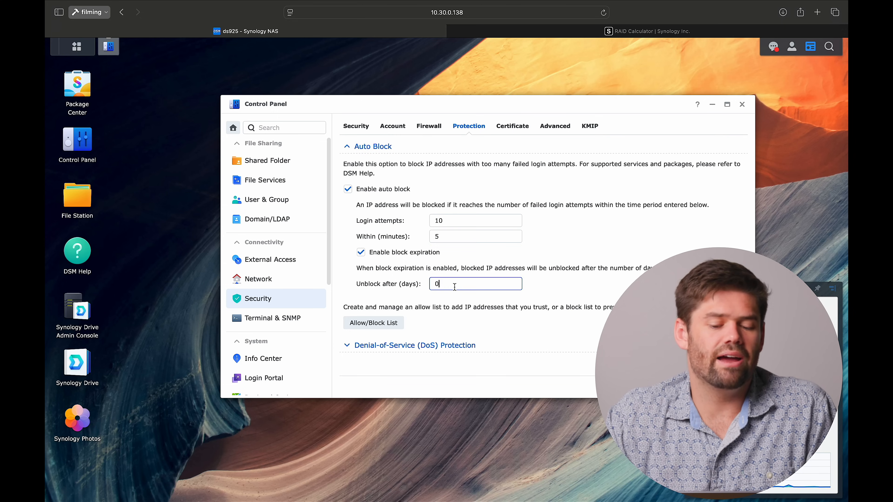
{"action": "key", "text": "BackSpace"}
{"action": "type", "text": "1"}
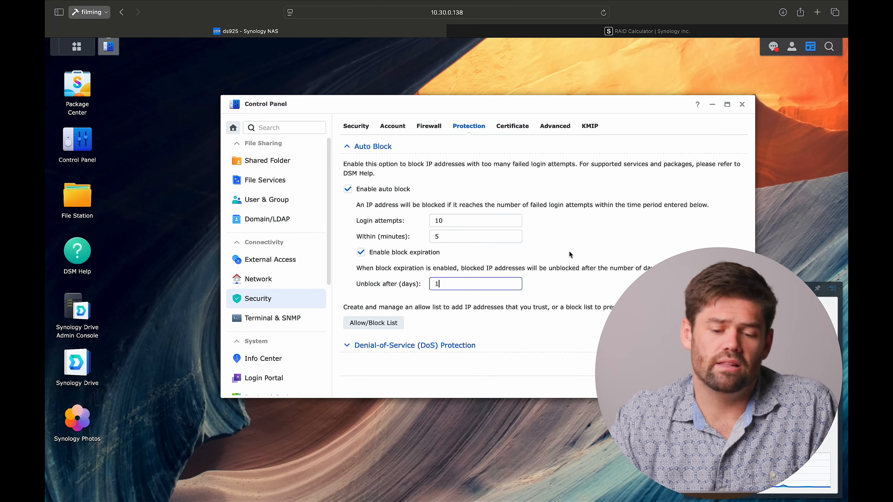
{"action": "left_click", "coordinate": [729, 387]}
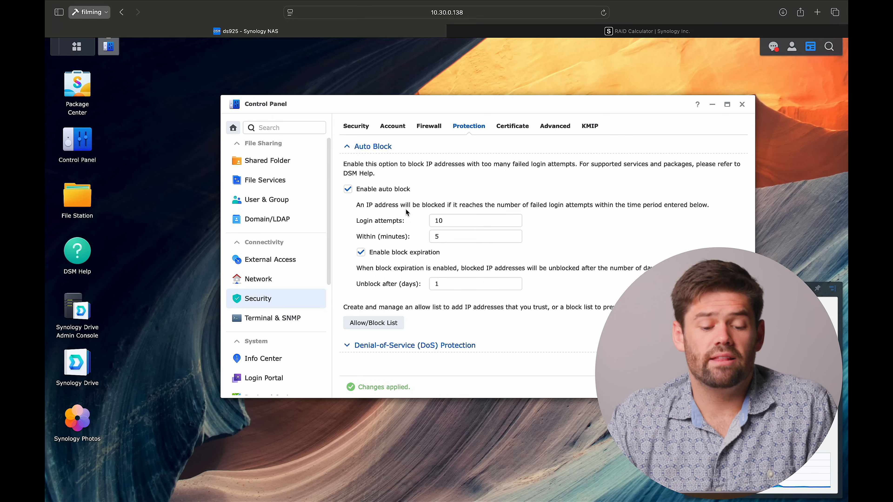
- Send a test email to the Synology Account from the notification settings and dismiss the message
{"action": "scroll", "coordinate": [265, 332], "scroll_direction": "down", "scroll_amount": 3}
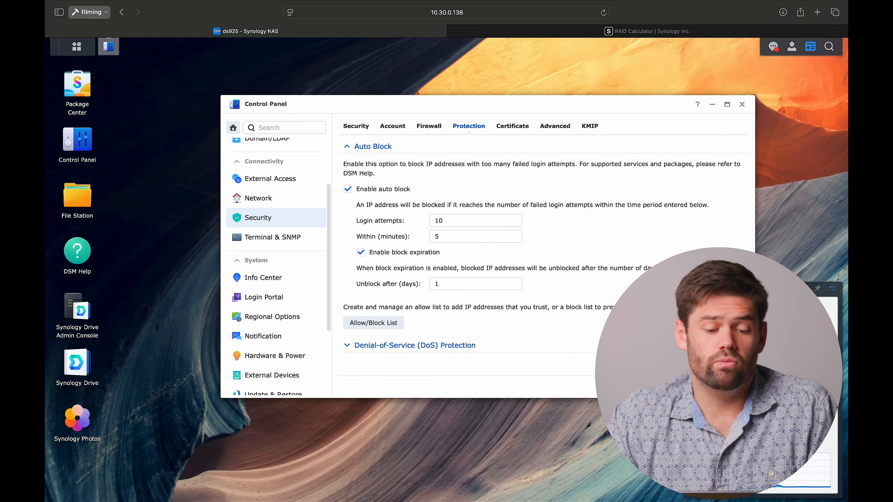
{"action": "left_click", "coordinate": [289, 342]}
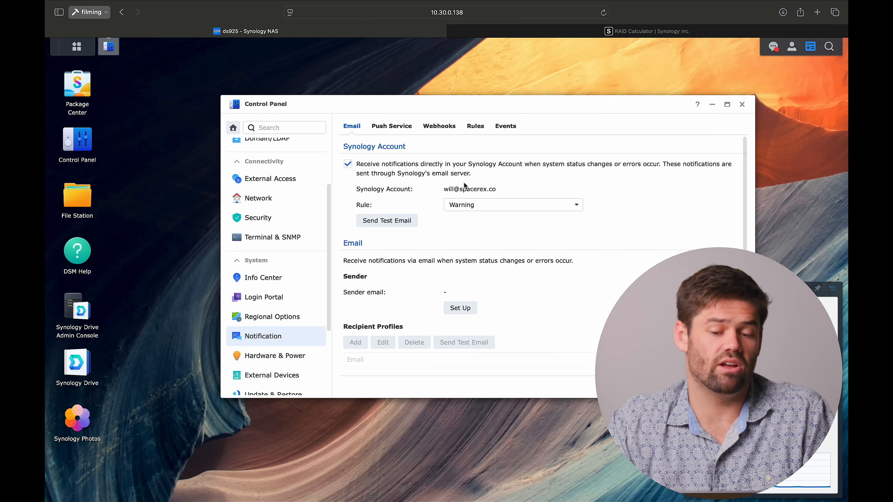
{"action": "left_click", "coordinate": [409, 224]}
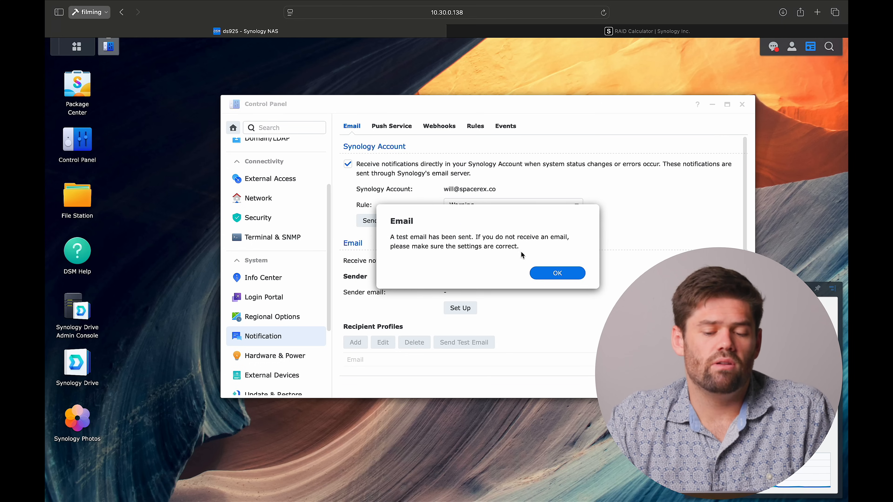
{"action": "left_click", "coordinate": [566, 275]}
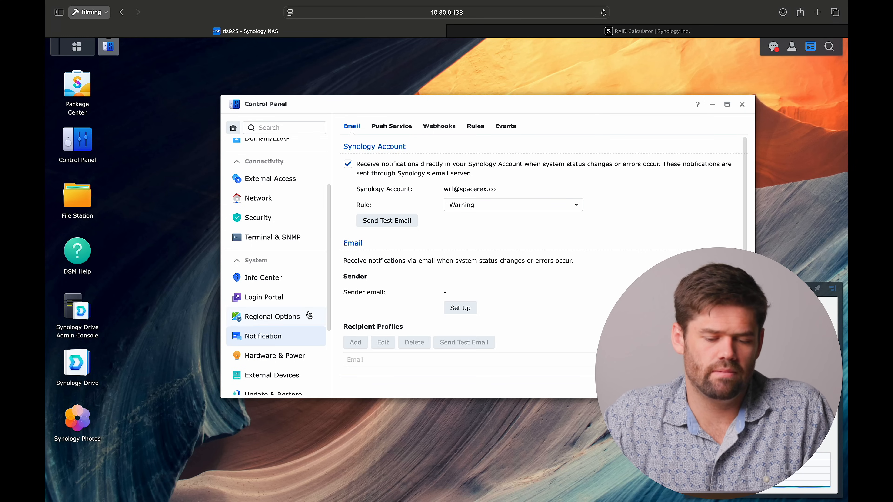
- Review the power recovery, beep control and fan speed settings under Hardware & Power, discarding any unsaved changes
{"action": "scroll", "coordinate": [308, 313], "scroll_direction": "down", "scroll_amount": 1}
{"action": "left_click", "coordinate": [301, 325]}
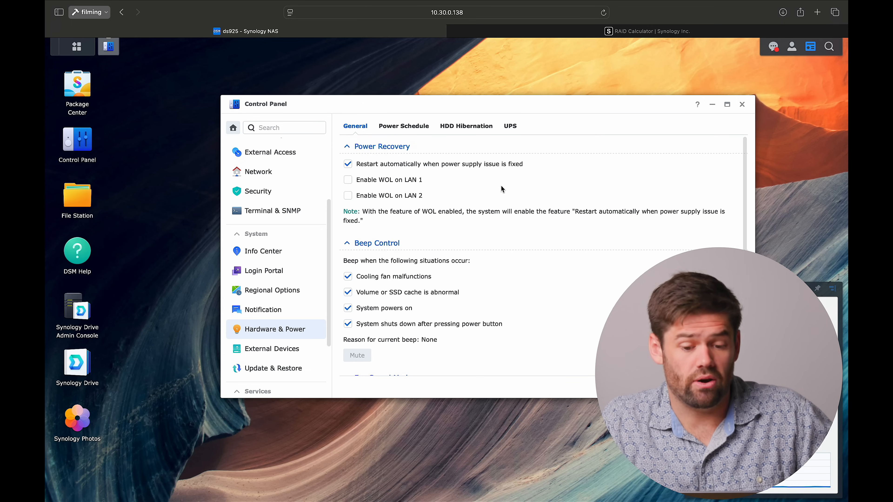
{"action": "scroll", "coordinate": [501, 189], "scroll_direction": "down", "scroll_amount": 3}
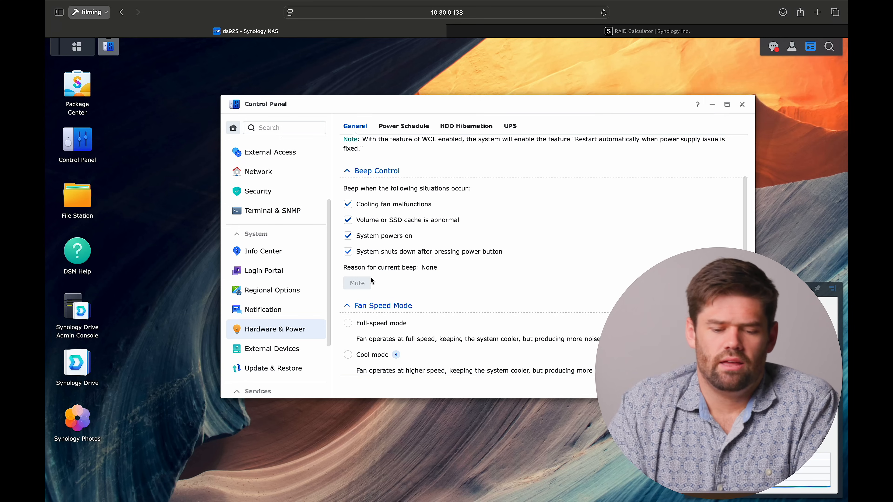
{"action": "left_click", "coordinate": [295, 308]}
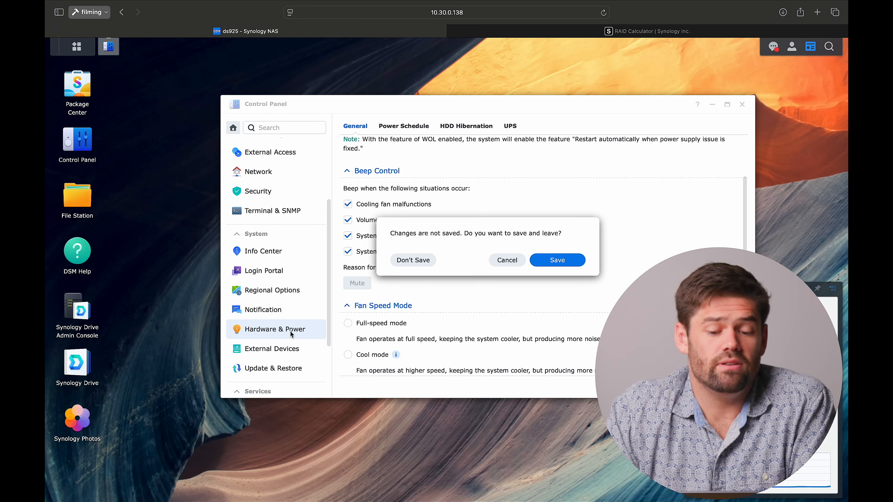
{"action": "left_click", "coordinate": [413, 260]}
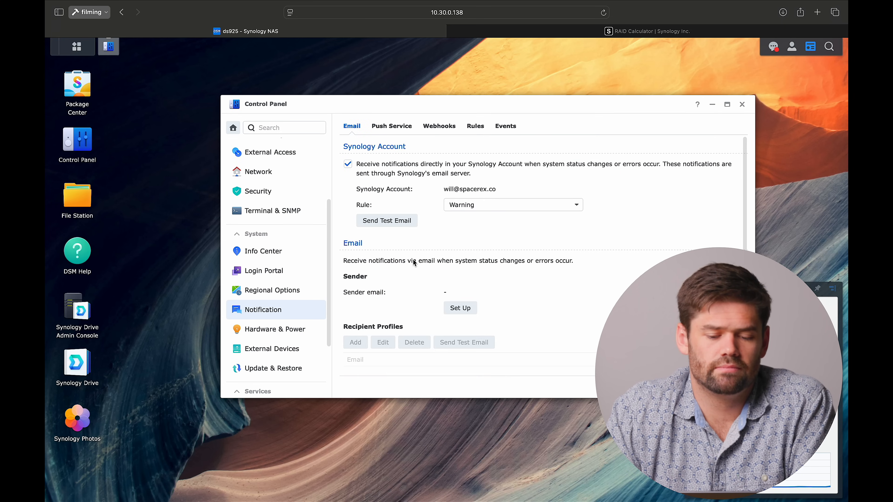
{"action": "left_click", "coordinate": [274, 329]}
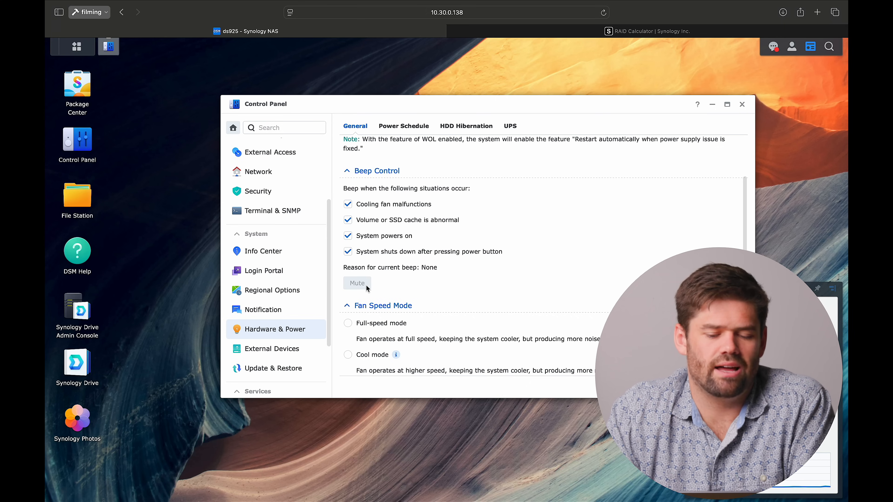
{"action": "scroll", "coordinate": [579, 348], "scroll_direction": "up", "scroll_amount": 3}
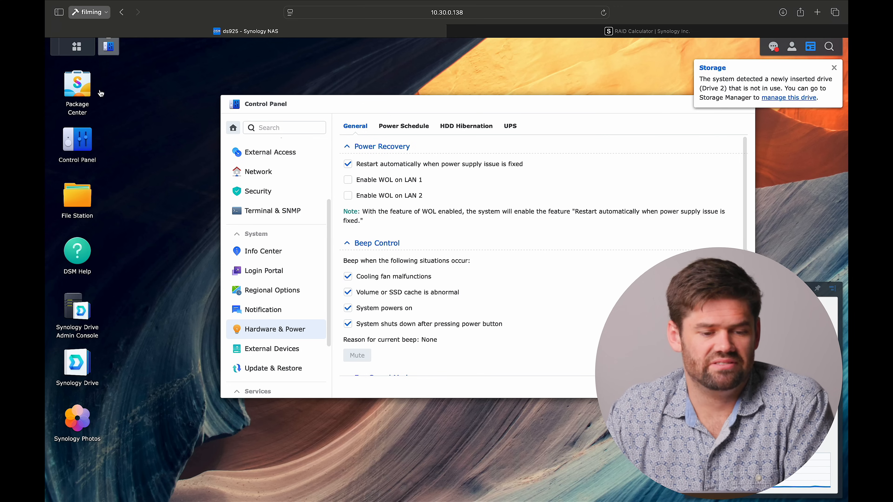
- Open the repair of the degraded Storage Pool 1 in Storage Manager
{"action": "left_click", "coordinate": [77, 49]}
{"action": "left_click", "coordinate": [445, 116]}
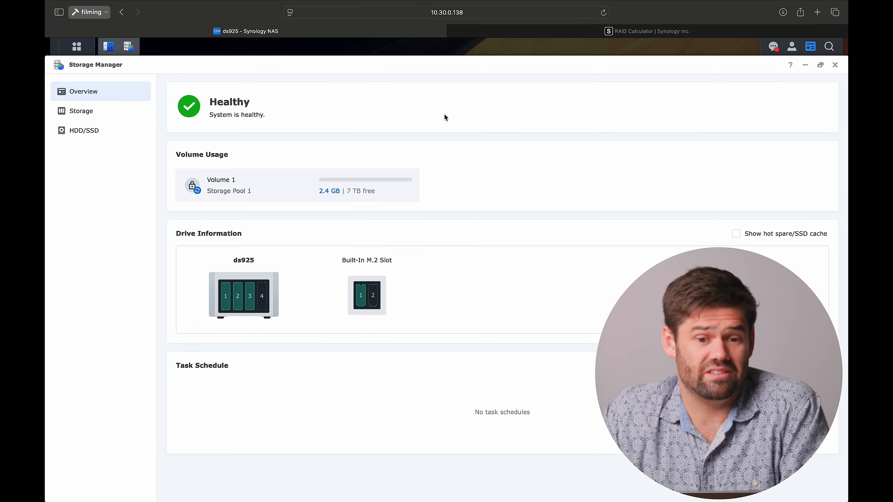
{"action": "left_click", "coordinate": [95, 143]}
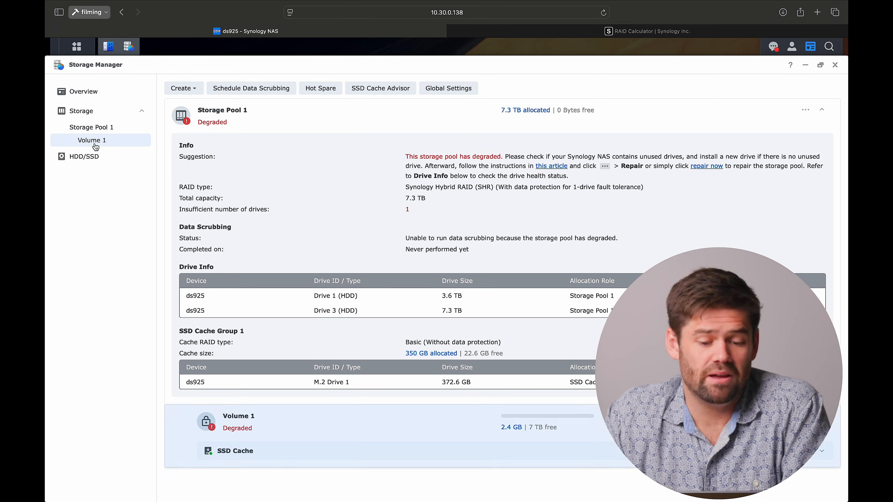
{"action": "left_click", "coordinate": [806, 111]}
{"action": "left_click", "coordinate": [770, 126]}
{"action": "left_click", "coordinate": [285, 230]}
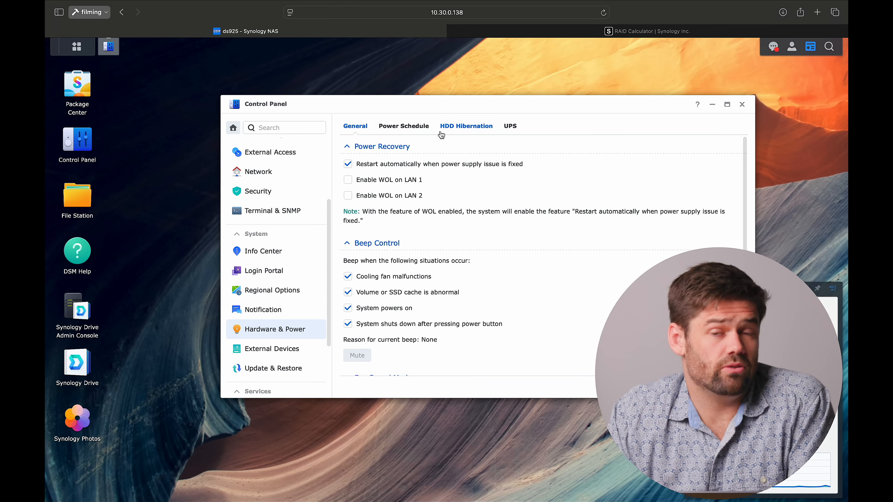
- Set the HDD hibernation time of the internal and external SATA drives to none and apply it
{"action": "left_click", "coordinate": [466, 126]}
{"action": "left_click", "coordinate": [440, 180]}
{"action": "left_click", "coordinate": [485, 164]}
{"action": "left_click", "coordinate": [490, 180]}
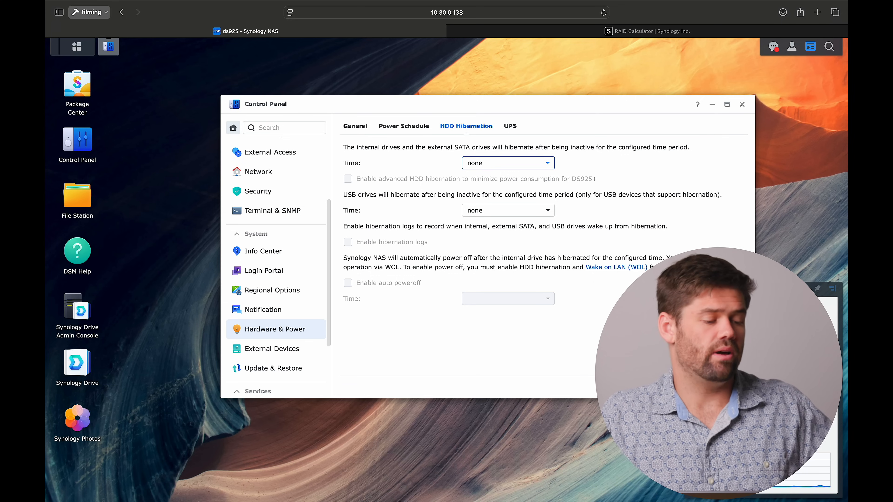
{"action": "left_click", "coordinate": [728, 387]}
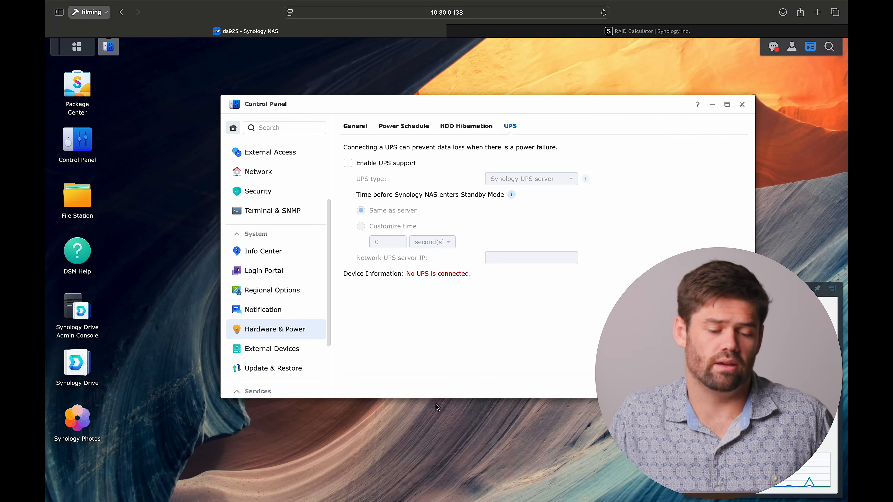
- Check the DSM version and update status under Update & Restore, and close Control Panel
{"action": "left_click", "coordinate": [278, 368]}
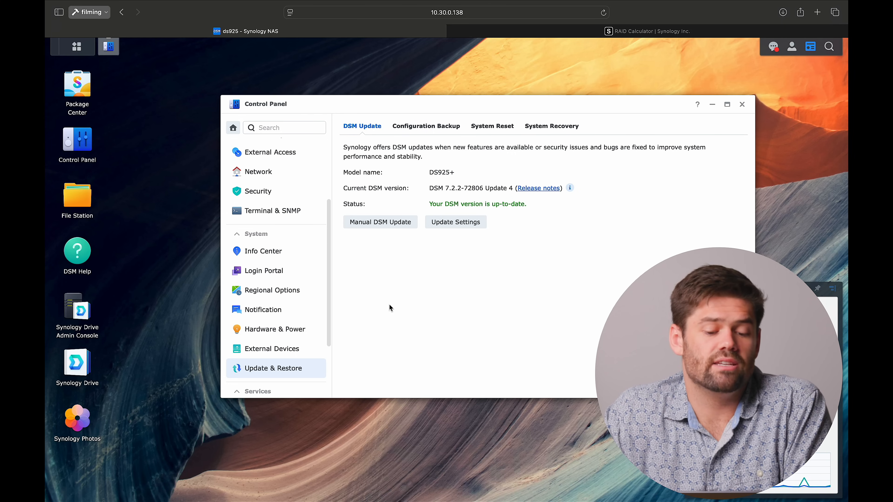
{"action": "scroll", "coordinate": [309, 339], "scroll_direction": "down", "scroll_amount": 1}
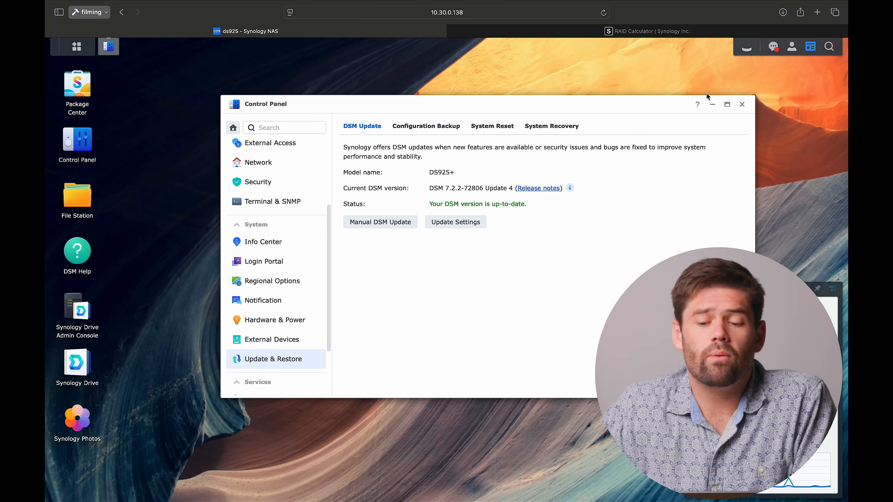
{"action": "left_click", "coordinate": [741, 105]}
- Open Package Center and look through all available Synology packages, including the backup, surveillance, Drive and Photos apps
{"action": "left_click", "coordinate": [84, 92]}
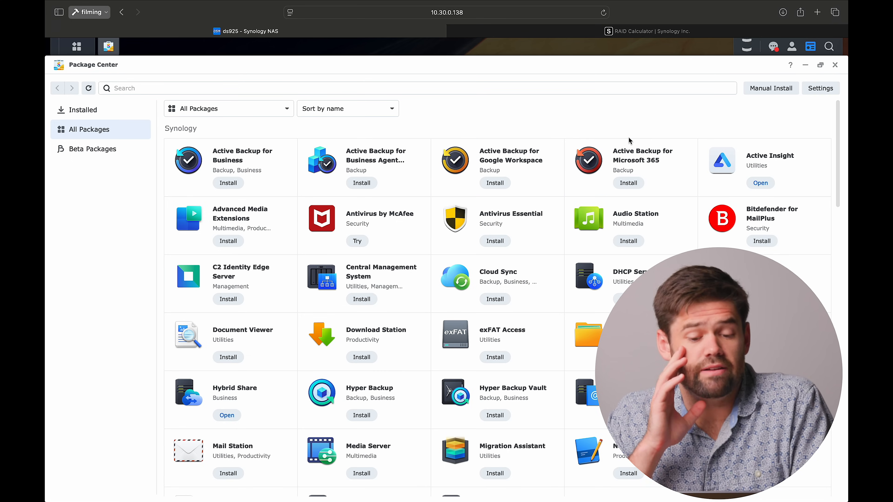
{"action": "scroll", "coordinate": [629, 141], "scroll_direction": "down", "scroll_amount": 5}
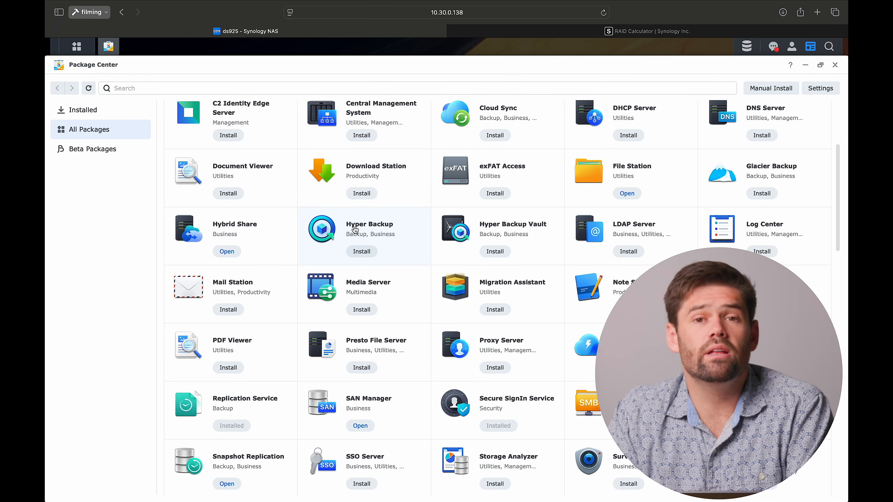
{"action": "scroll", "coordinate": [355, 229], "scroll_direction": "down", "scroll_amount": 5}
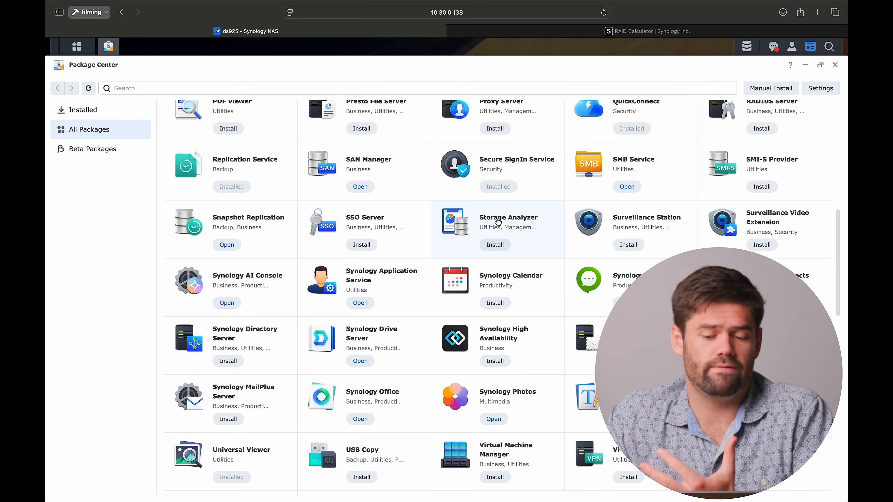
{"action": "scroll", "coordinate": [527, 216], "scroll_direction": "down", "scroll_amount": 1}
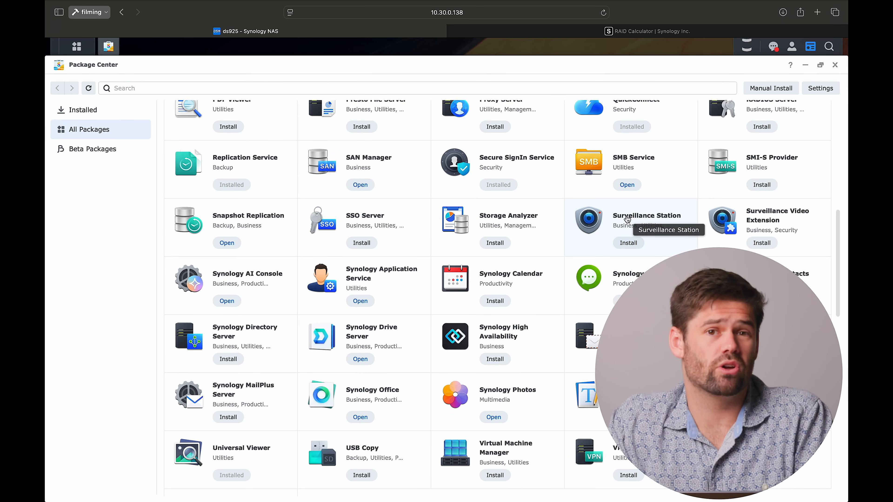
{"action": "scroll", "coordinate": [627, 219], "scroll_direction": "down", "scroll_amount": 5}
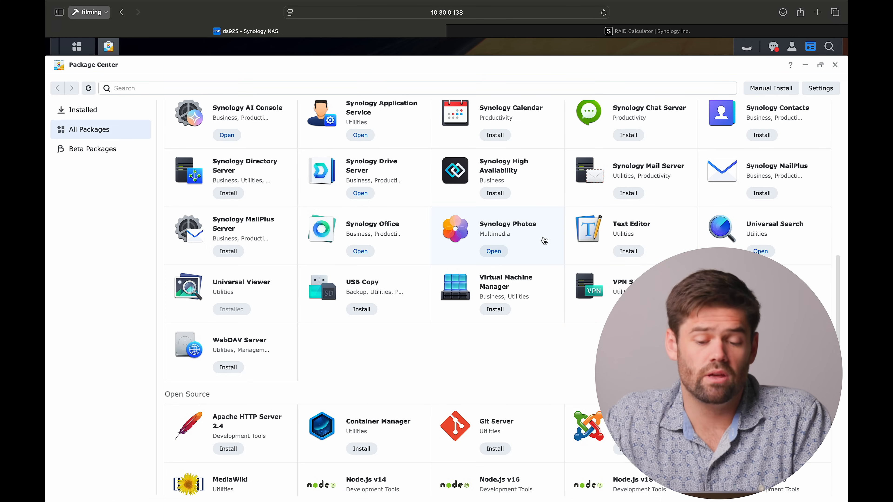
{"action": "scroll", "coordinate": [530, 261], "scroll_direction": "up", "scroll_amount": 2}
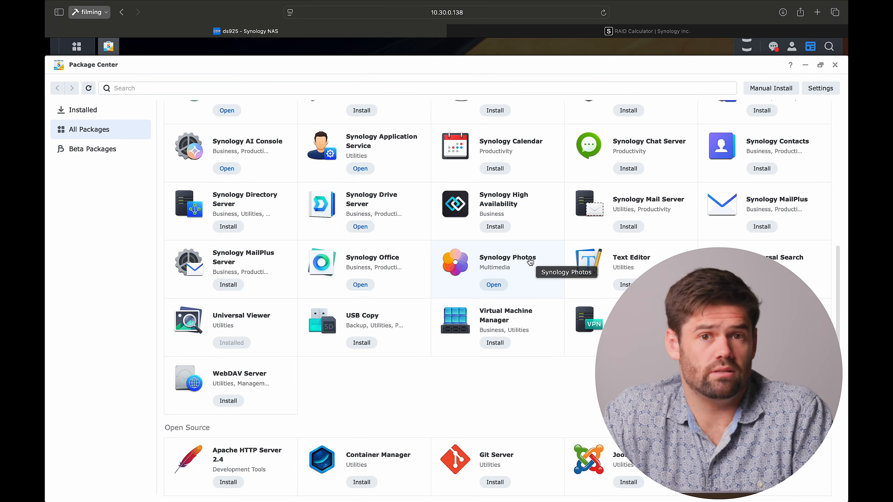
{"action": "scroll", "coordinate": [530, 261], "scroll_direction": "up", "scroll_amount": 5}
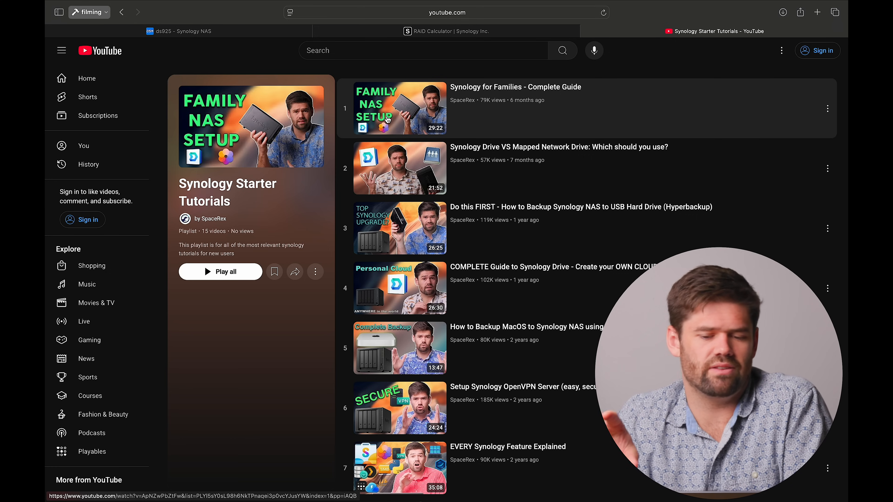
- Look through the videos of the Synology Starter Tutorials playlist on YouTube, down to the last entry
{"action": "scroll", "coordinate": [399, 211], "scroll_direction": "down", "scroll_amount": 1}
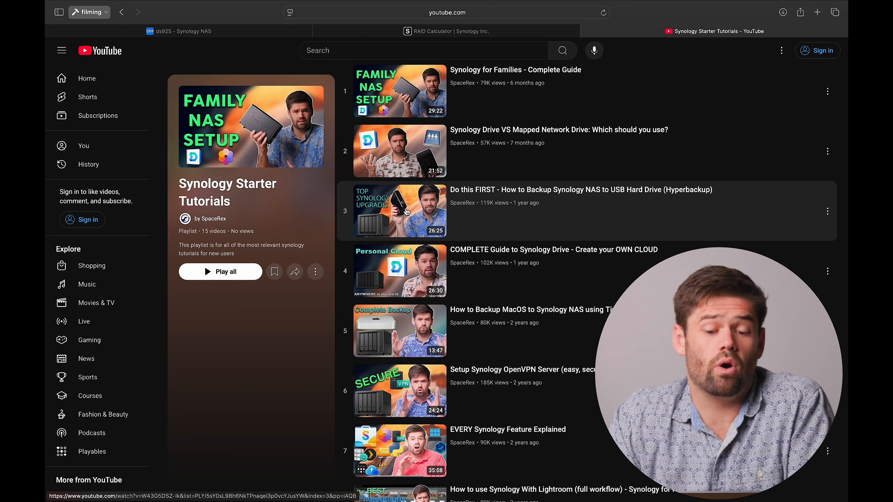
{"action": "scroll", "coordinate": [397, 212], "scroll_direction": "down", "scroll_amount": 1}
{"action": "scroll", "coordinate": [396, 213], "scroll_direction": "down", "scroll_amount": 1}
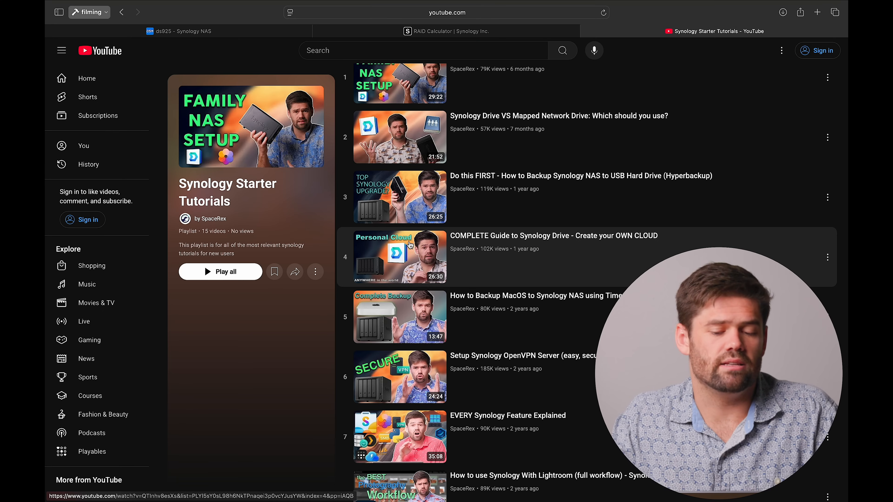
{"action": "scroll", "coordinate": [440, 249], "scroll_direction": "down", "scroll_amount": 3}
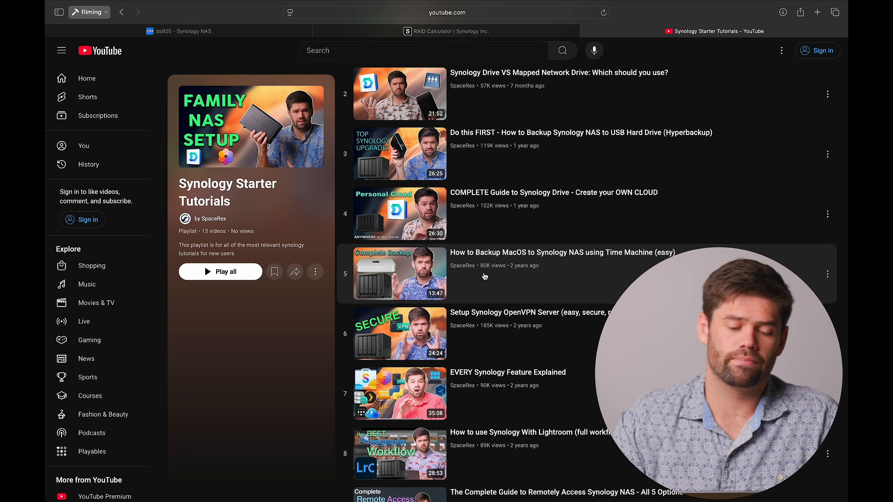
{"action": "scroll", "coordinate": [485, 277], "scroll_direction": "down", "scroll_amount": 4}
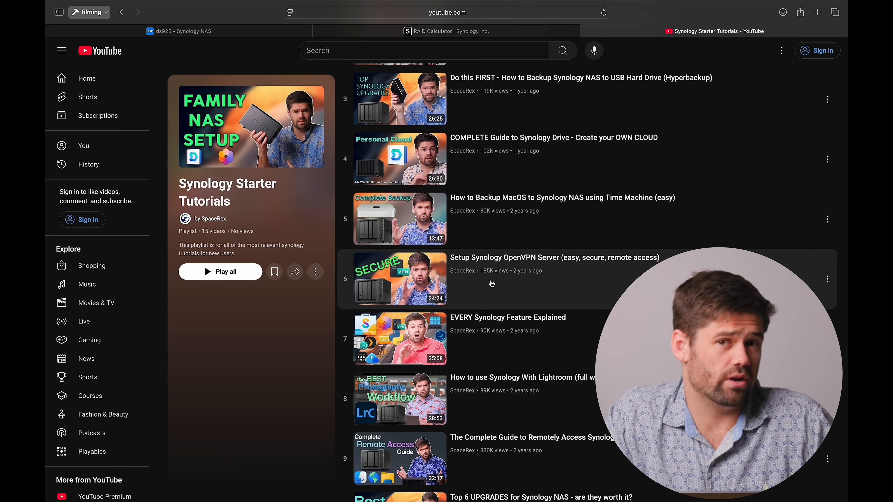
{"action": "scroll", "coordinate": [436, 315], "scroll_direction": "down", "scroll_amount": 2}
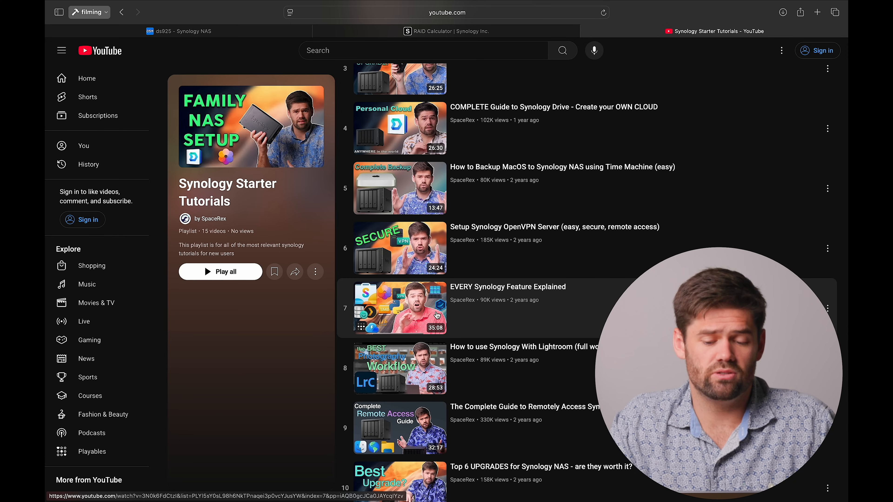
{"action": "scroll", "coordinate": [437, 315], "scroll_direction": "down", "scroll_amount": 3}
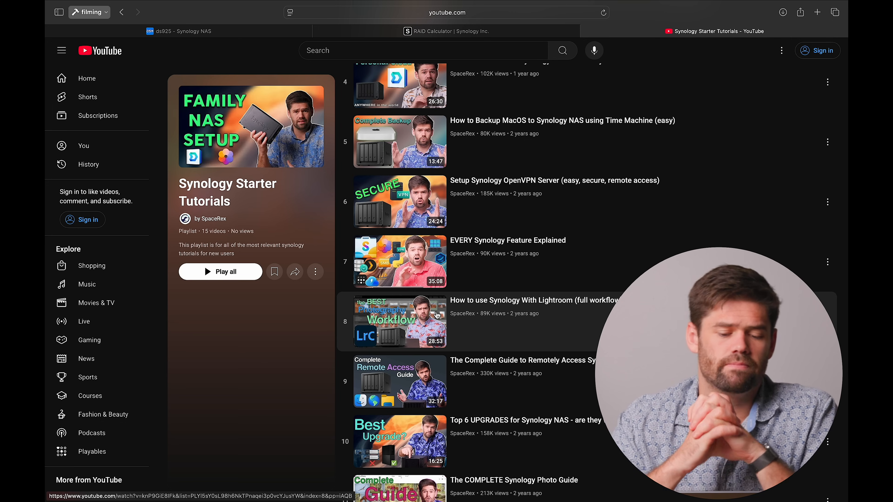
{"action": "scroll", "coordinate": [437, 315], "scroll_direction": "down", "scroll_amount": 3}
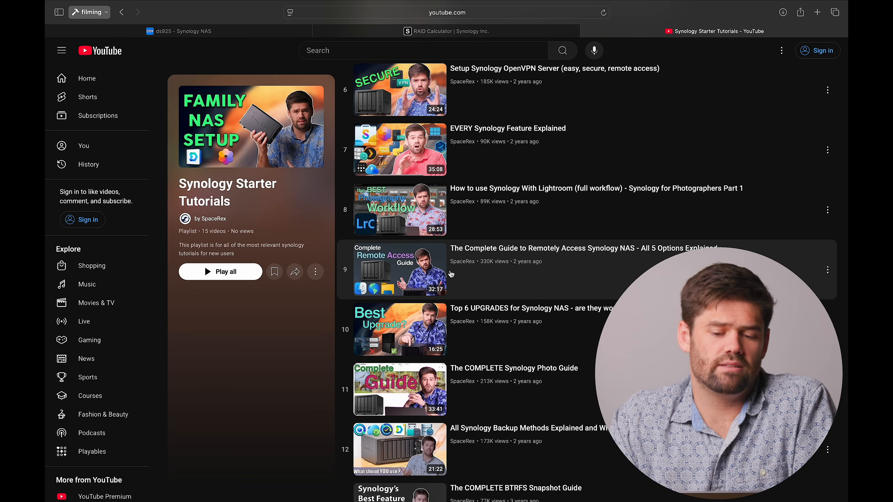
{"action": "scroll", "coordinate": [451, 275], "scroll_direction": "down", "scroll_amount": 1}
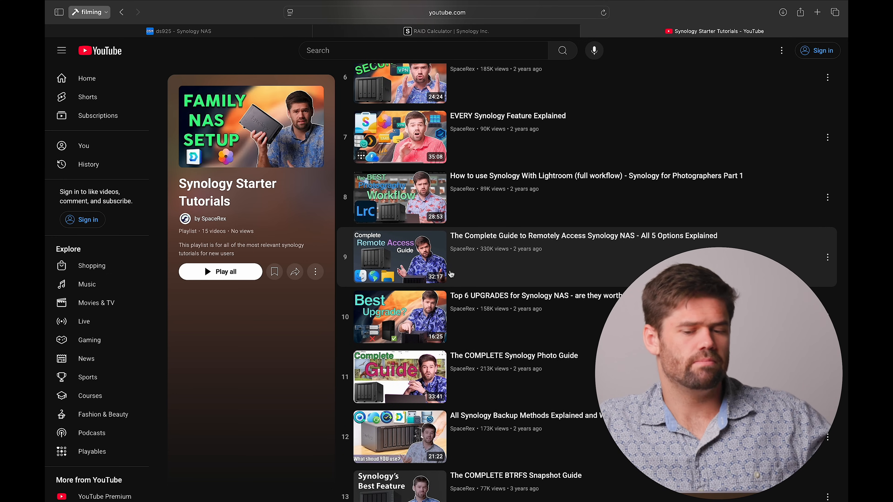
{"action": "scroll", "coordinate": [452, 275], "scroll_direction": "down", "scroll_amount": 3}
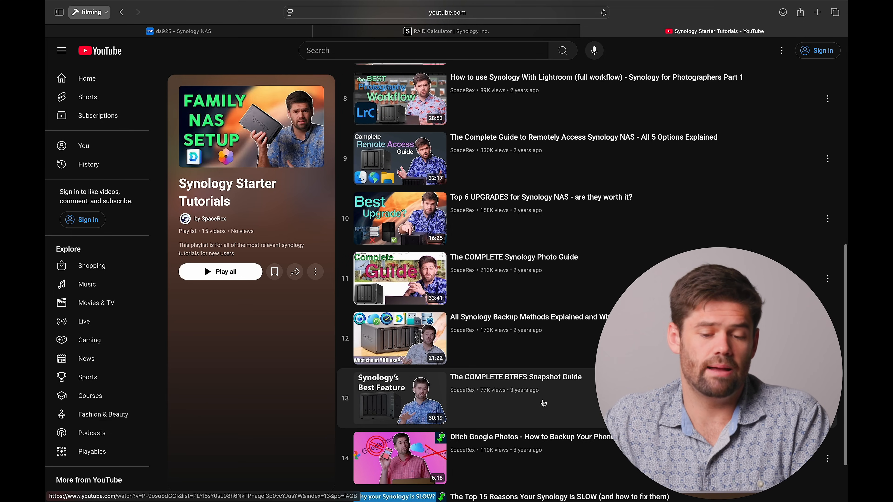
{"action": "scroll", "coordinate": [544, 405], "scroll_direction": "down", "scroll_amount": 2}
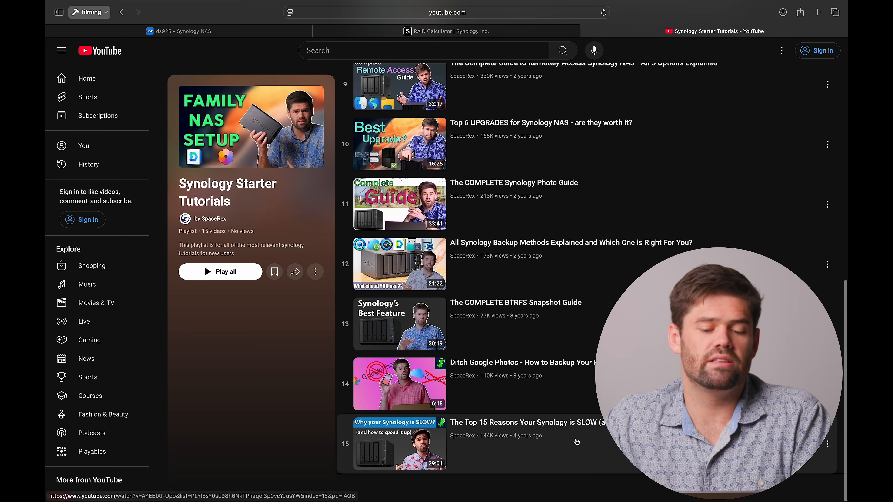